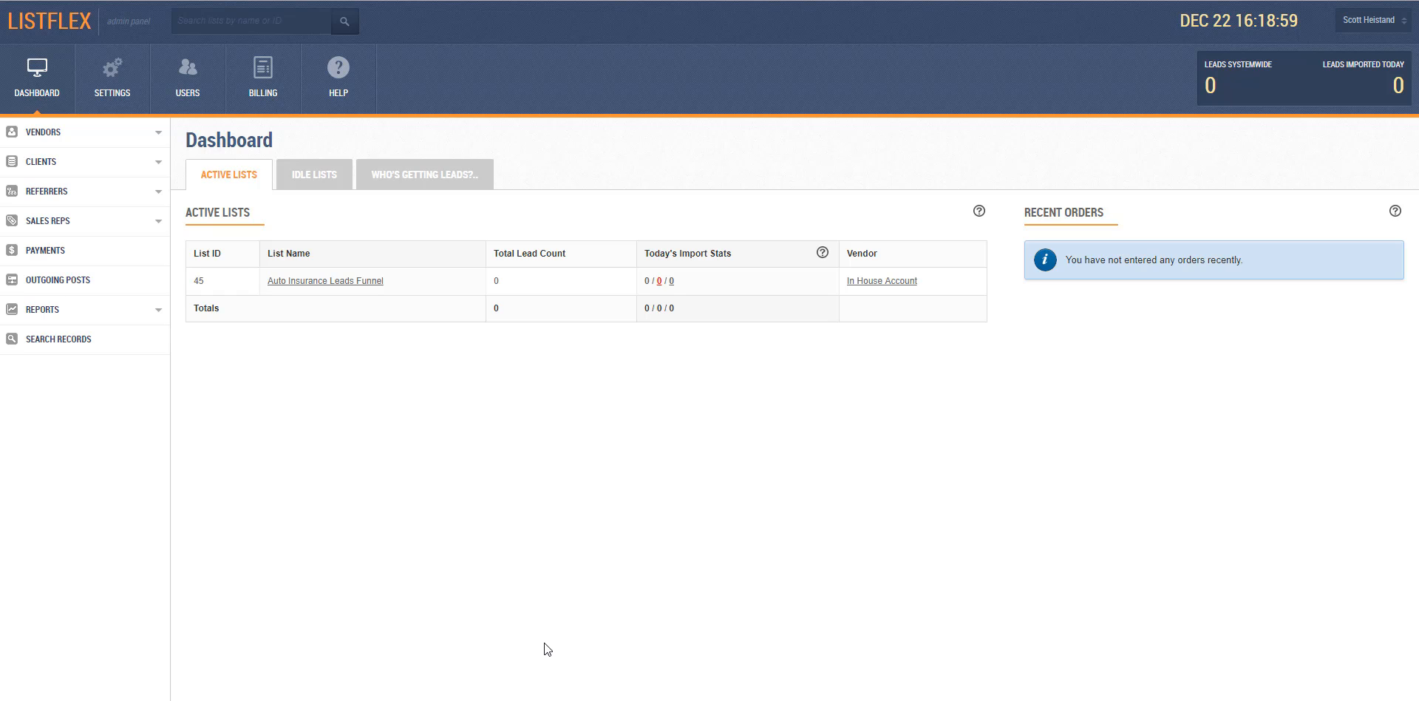
Step: Open the Send Leads order form for the client Customer A
left_click(93, 173)
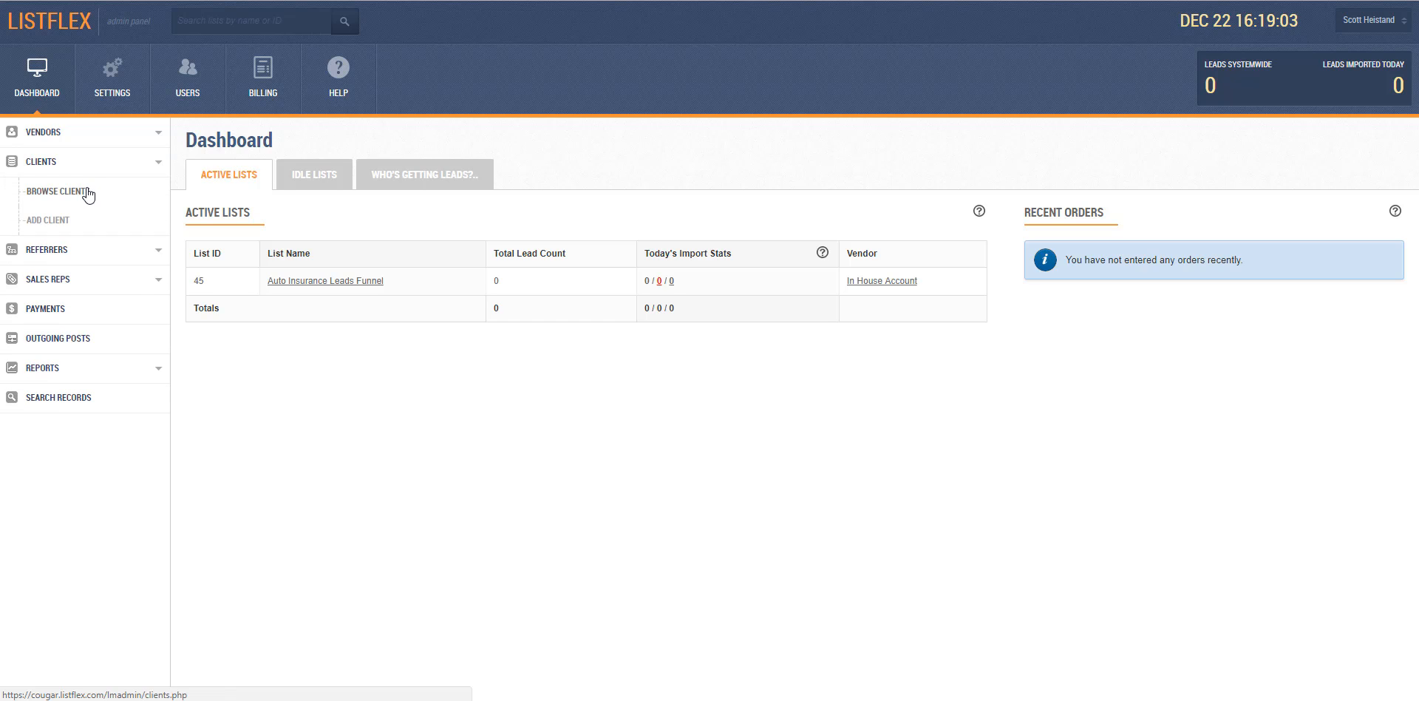
left_click(87, 193)
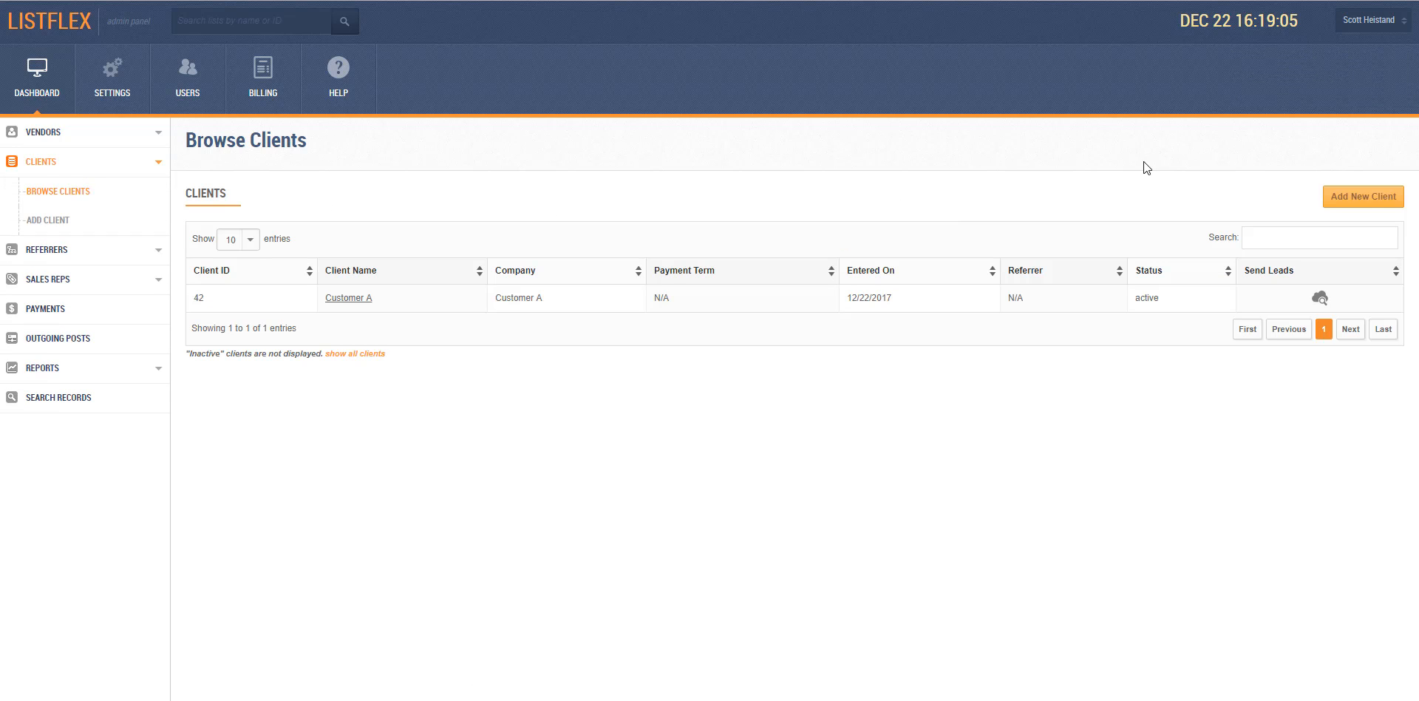
left_click(368, 298)
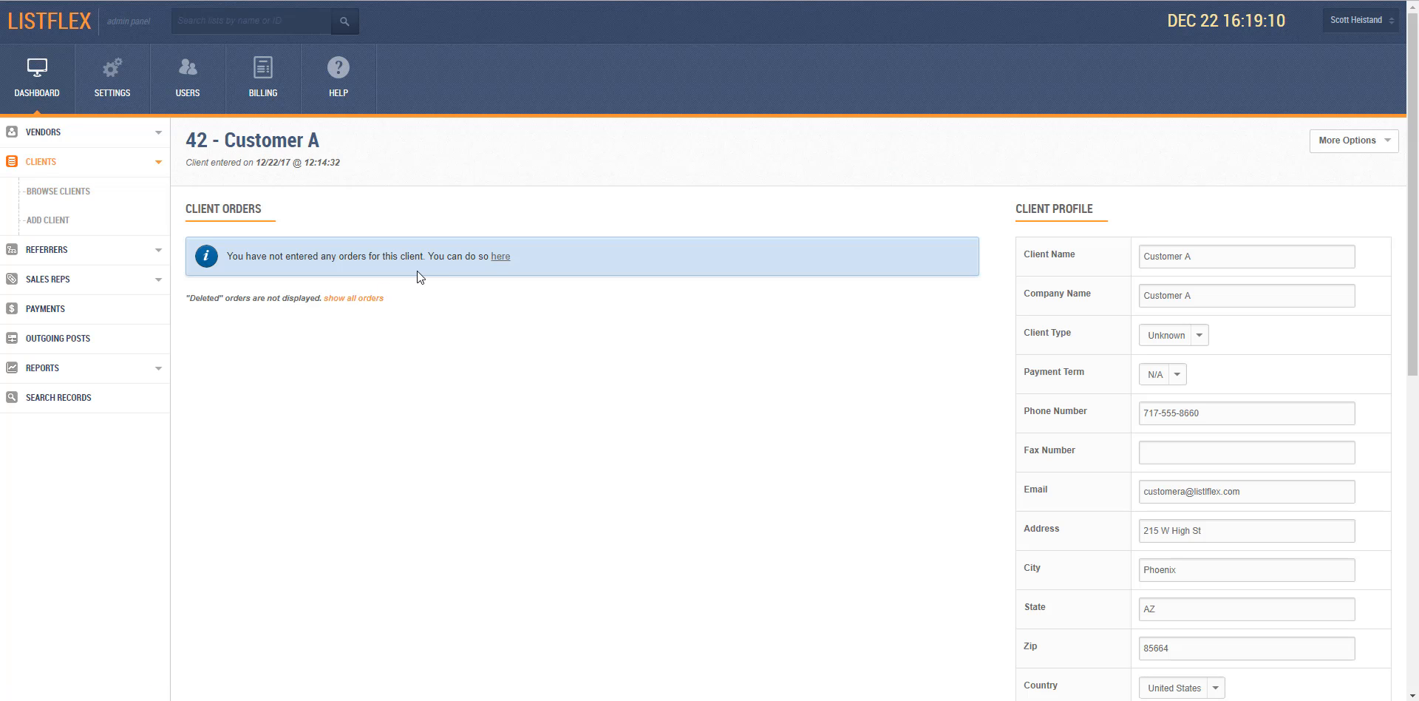
left_click(1358, 148)
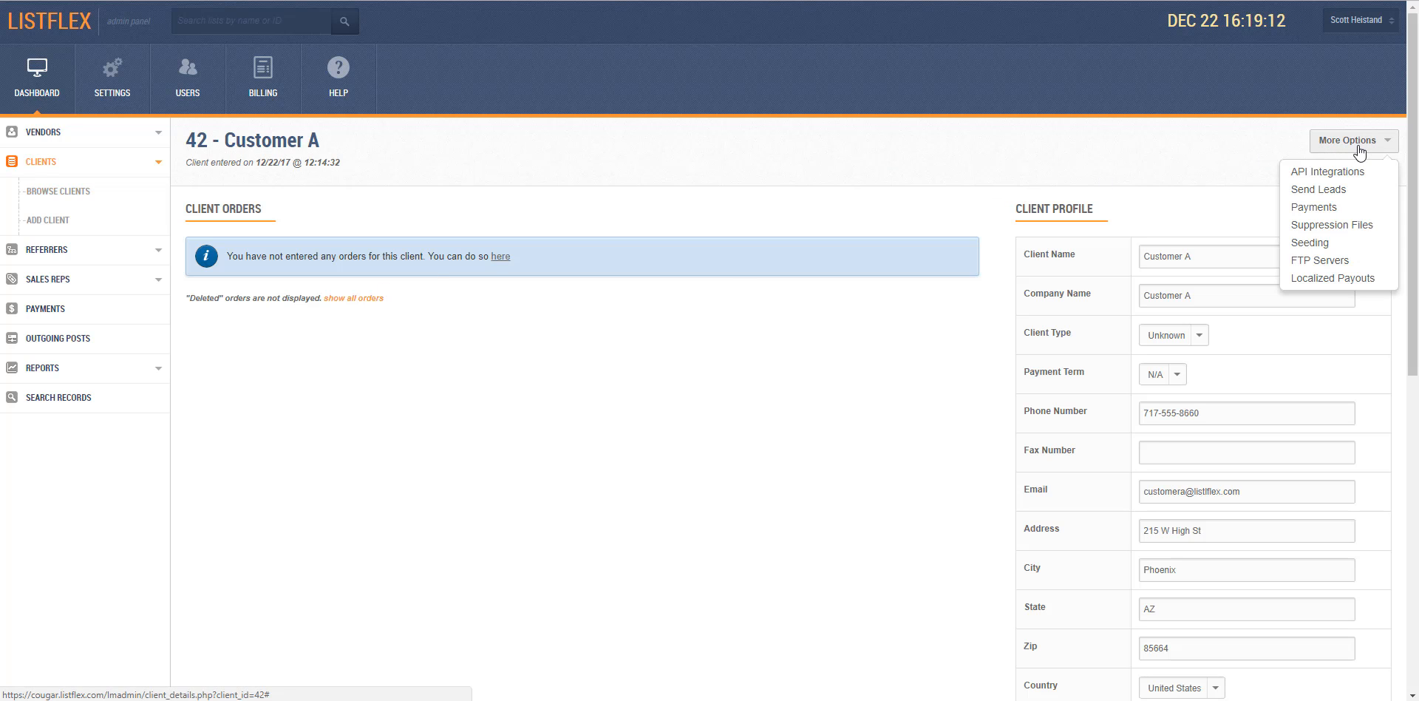
left_click(1340, 191)
scroll(1190, 292, "down", 2)
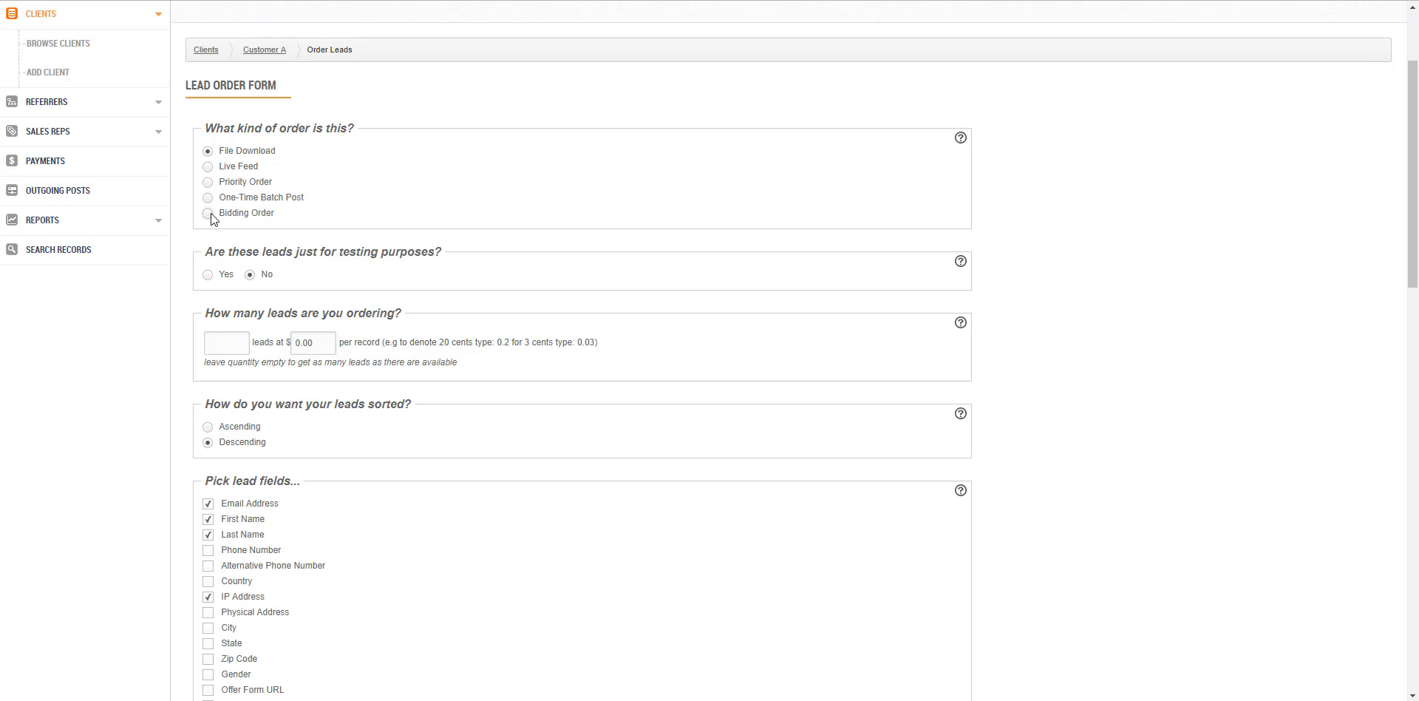
left_click(208, 167)
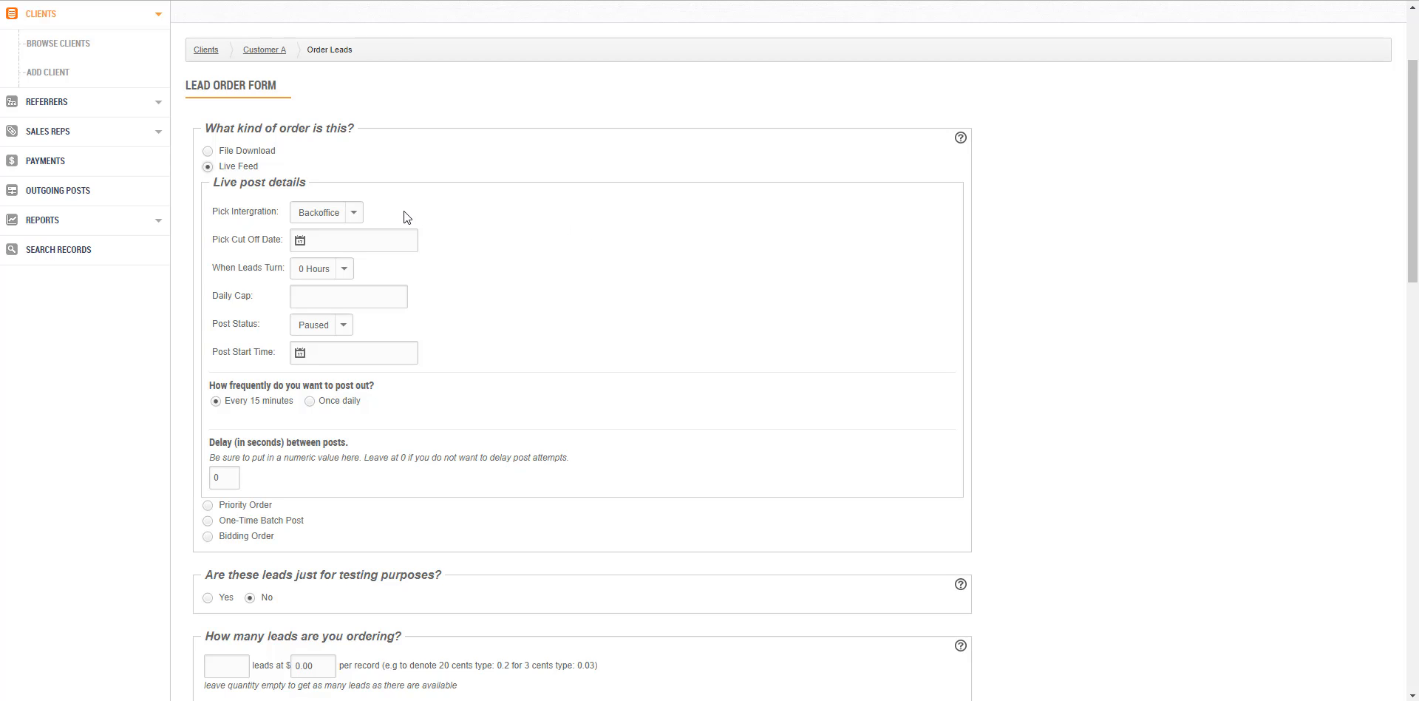
left_click(359, 211)
left_click(360, 211)
left_click(392, 236)
left_click(428, 369)
left_click(346, 269)
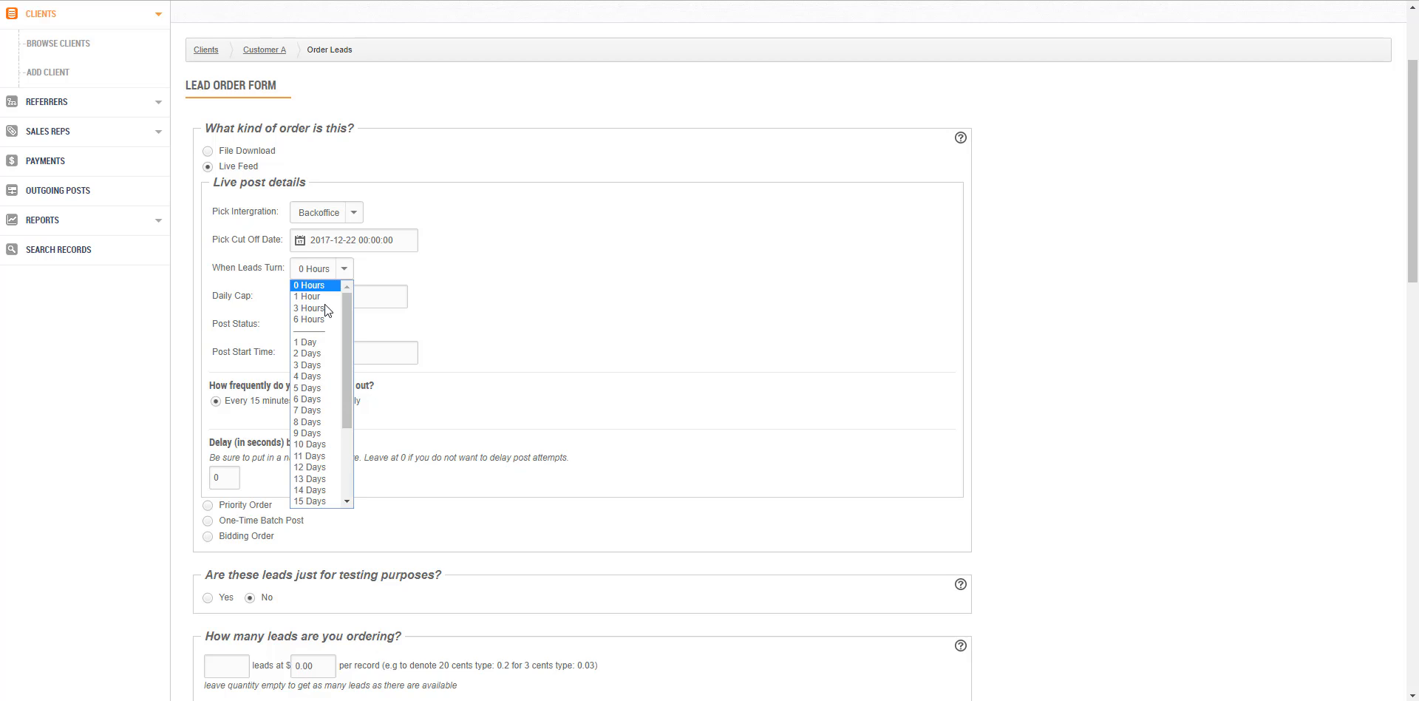
left_click(485, 312)
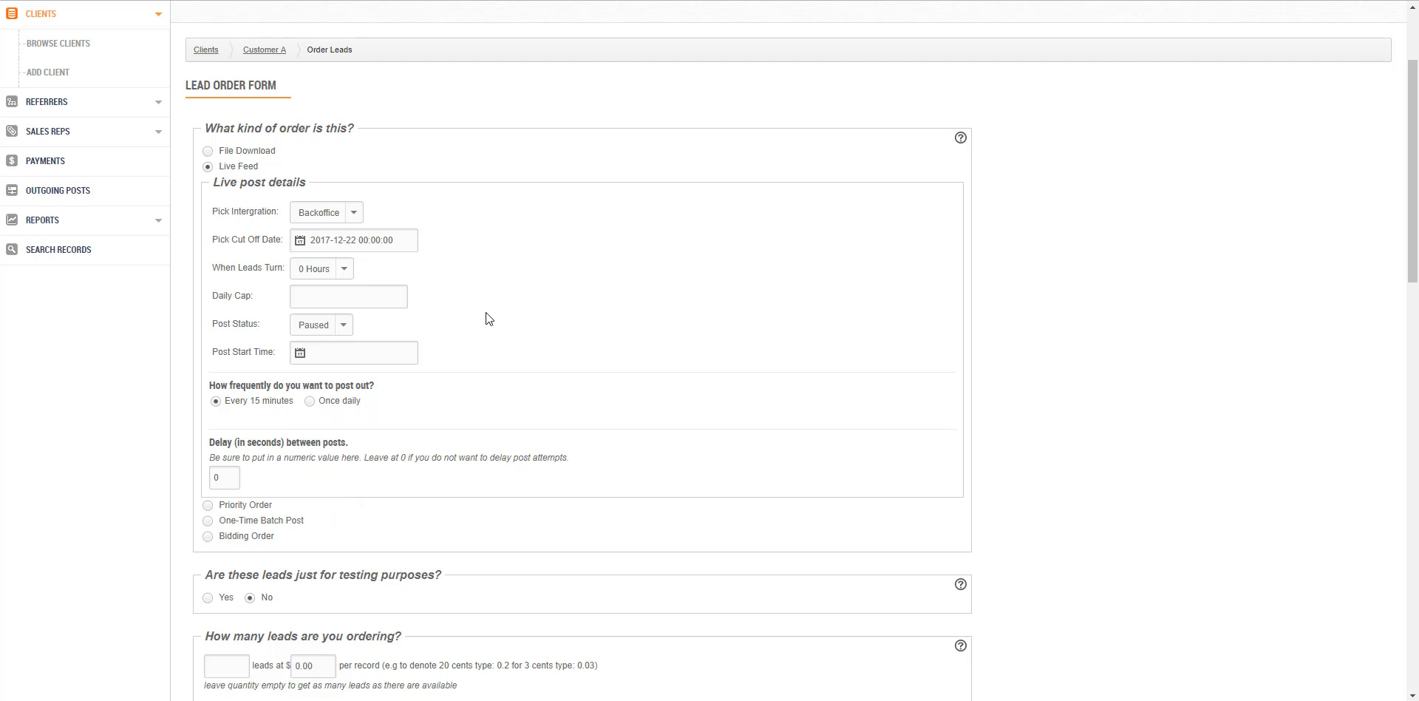
Step: Set the live feed's daily cap to 50 and review the post status, start time and frequency options
left_click(382, 297)
type("50")
scroll(539, 306, "down", 1)
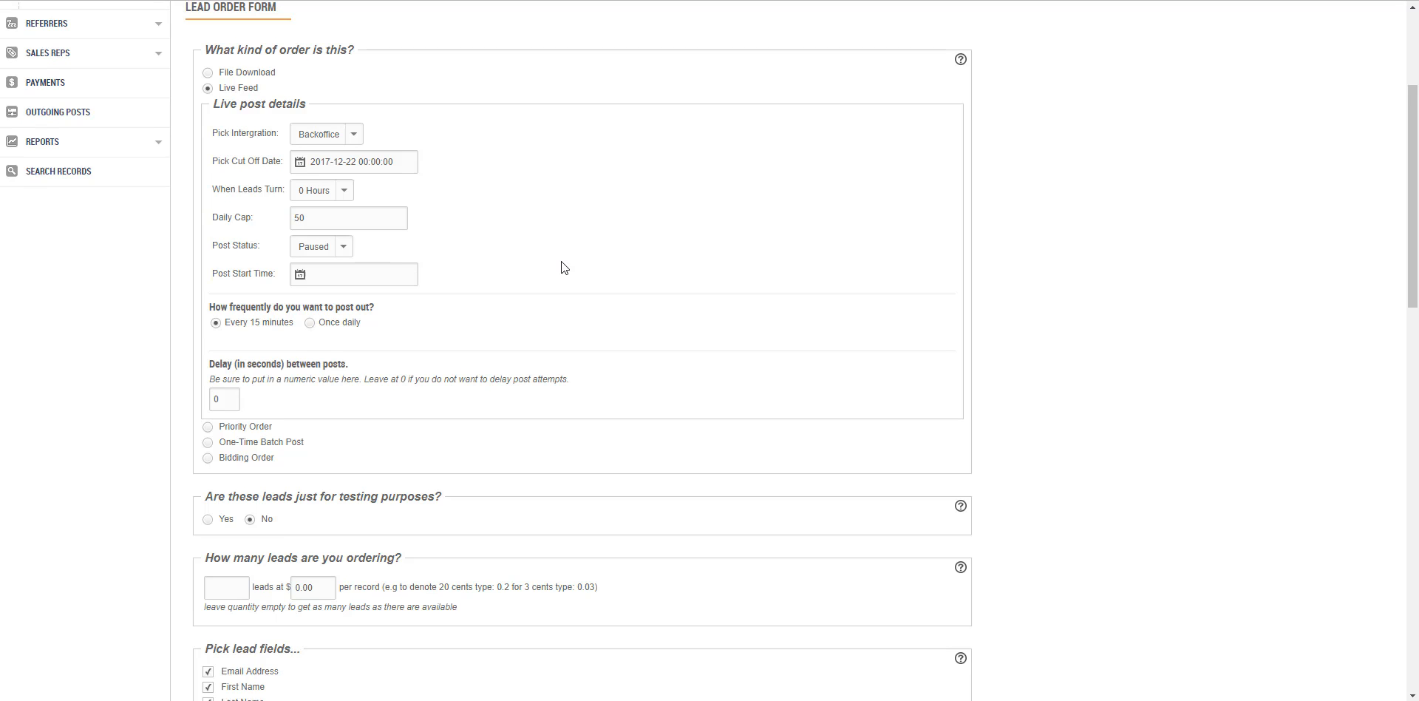
scroll(561, 260, "down", 1)
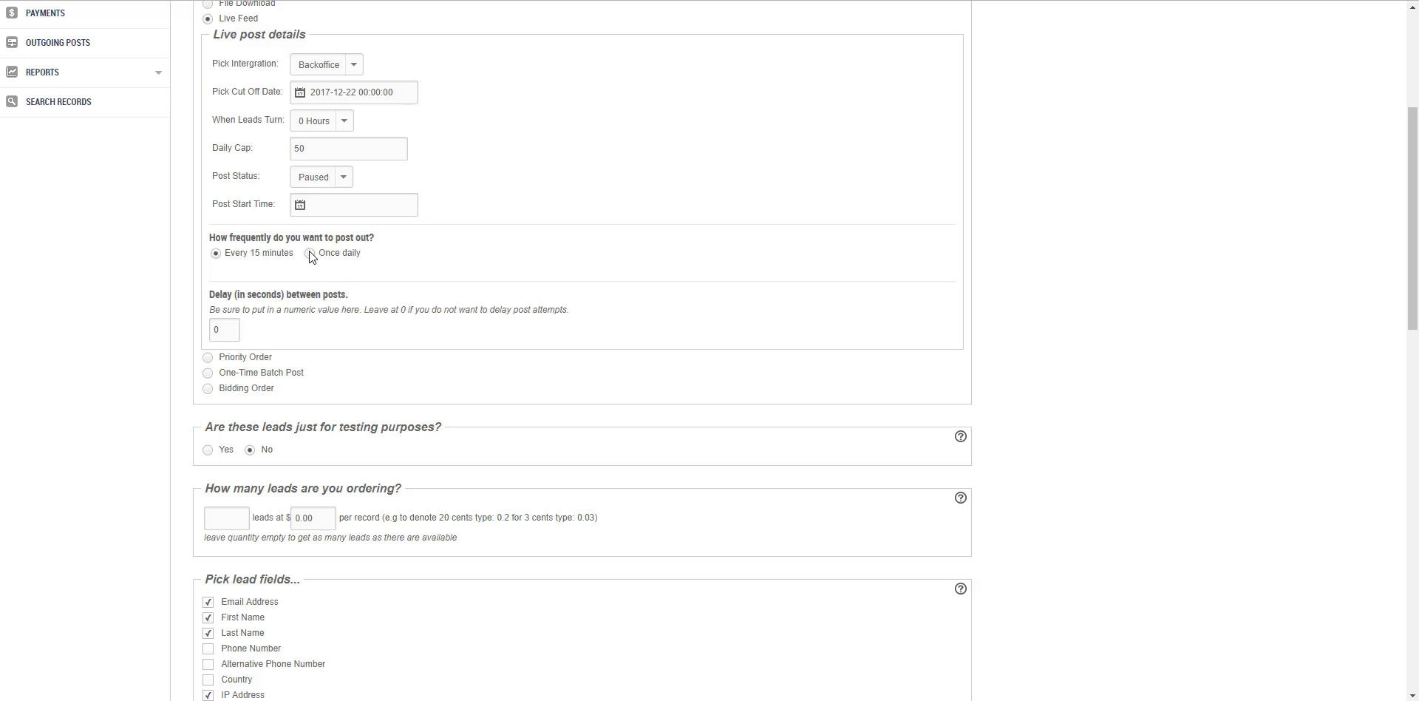
scroll(522, 242, "up", 3)
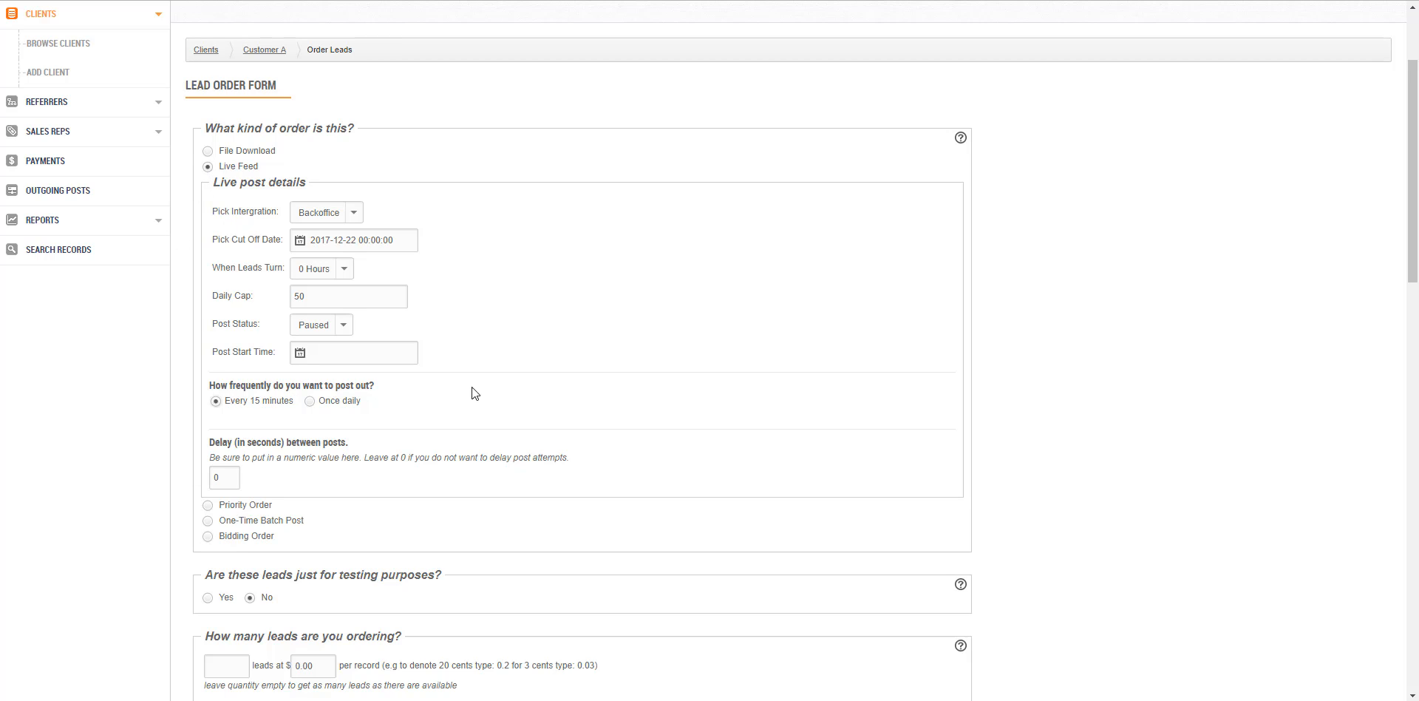
Step: Set the quantity of leads being ordered to 1000
scroll(1042, 381, "down", 2)
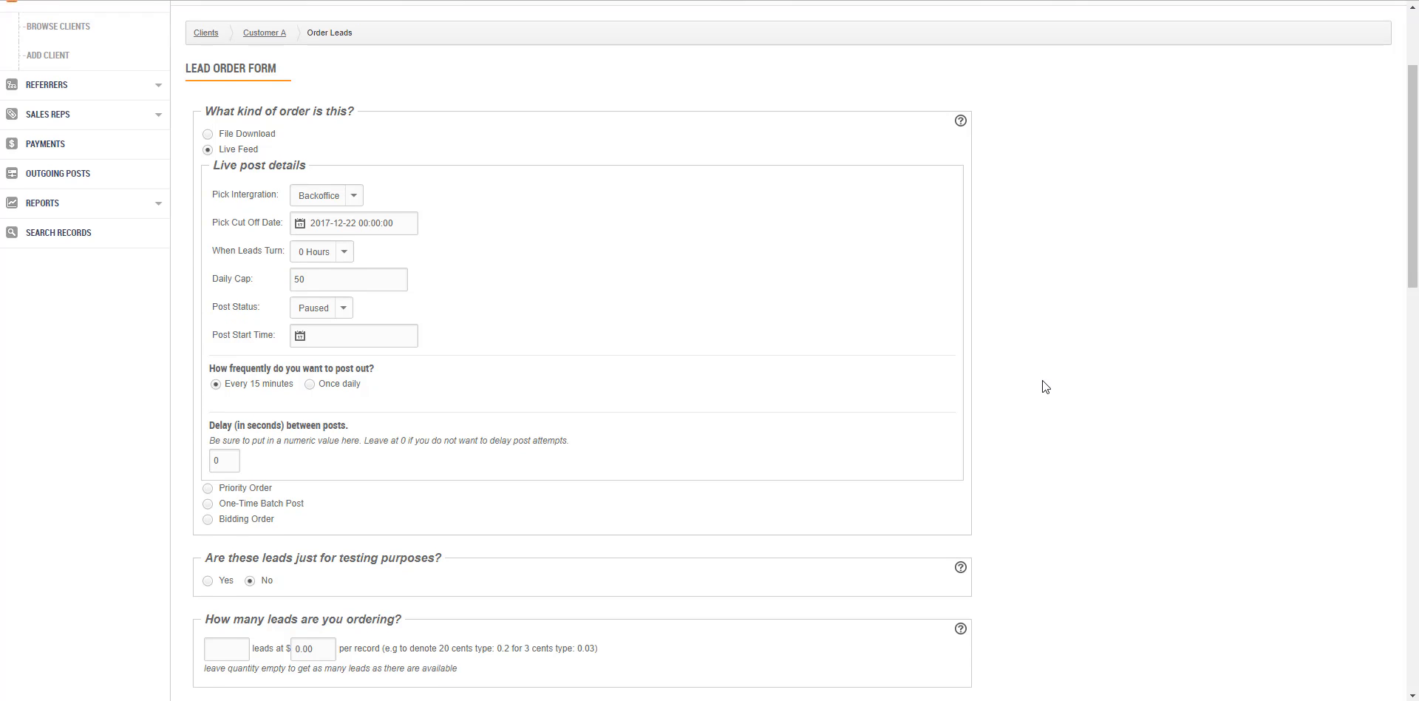
scroll(1045, 385, "down", 1)
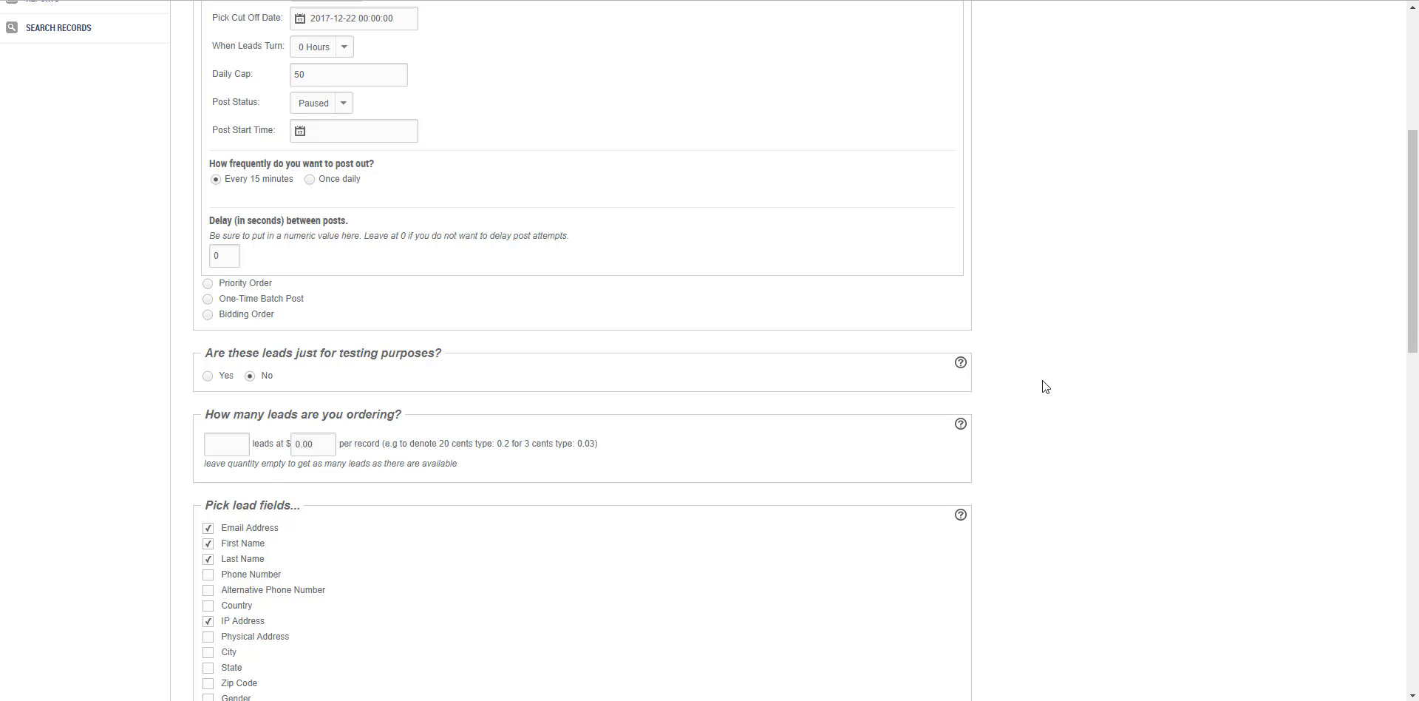
scroll(1043, 382, "down", 3)
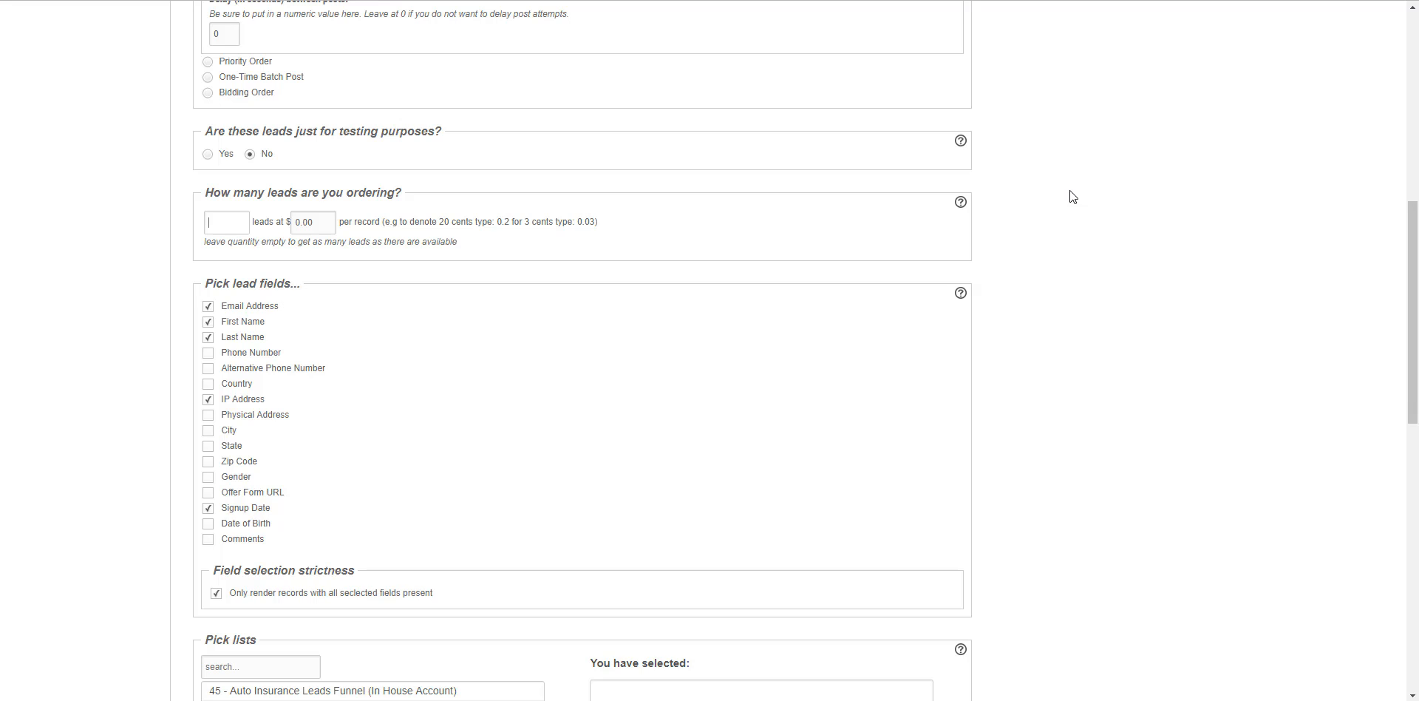
type("1000")
Step: Toggle the requirement for all selected fields to be present and the Signup Date lead field off and back on
scroll(1135, 255, "down", 2)
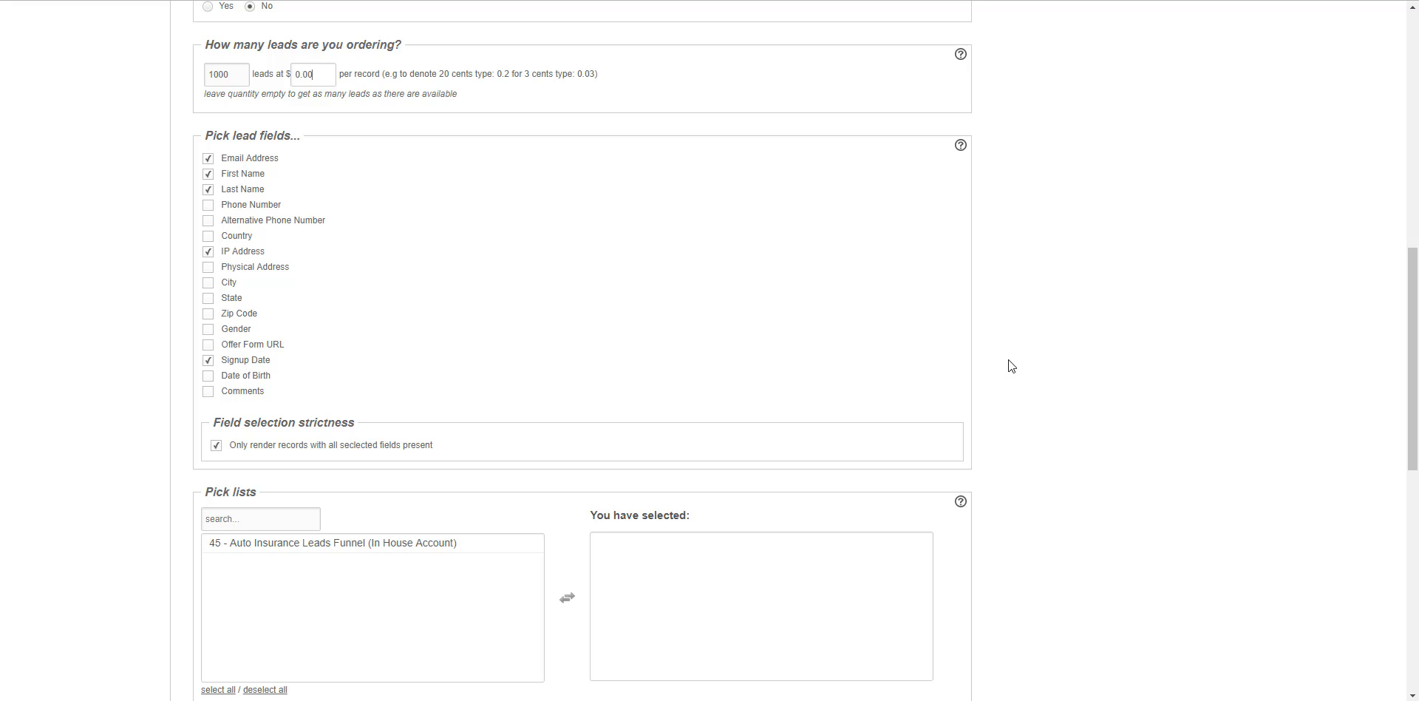
scroll(1009, 361, "down", 4)
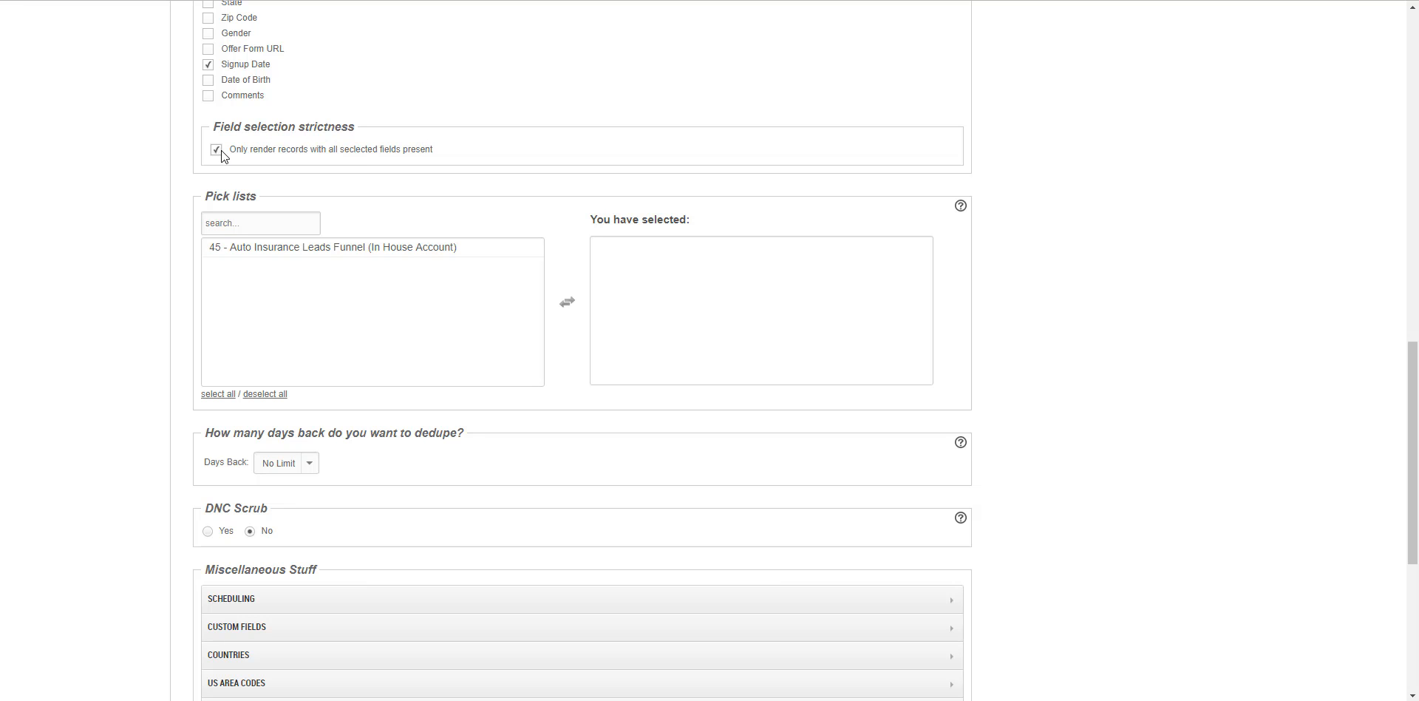
scroll(364, 144, "up", 3)
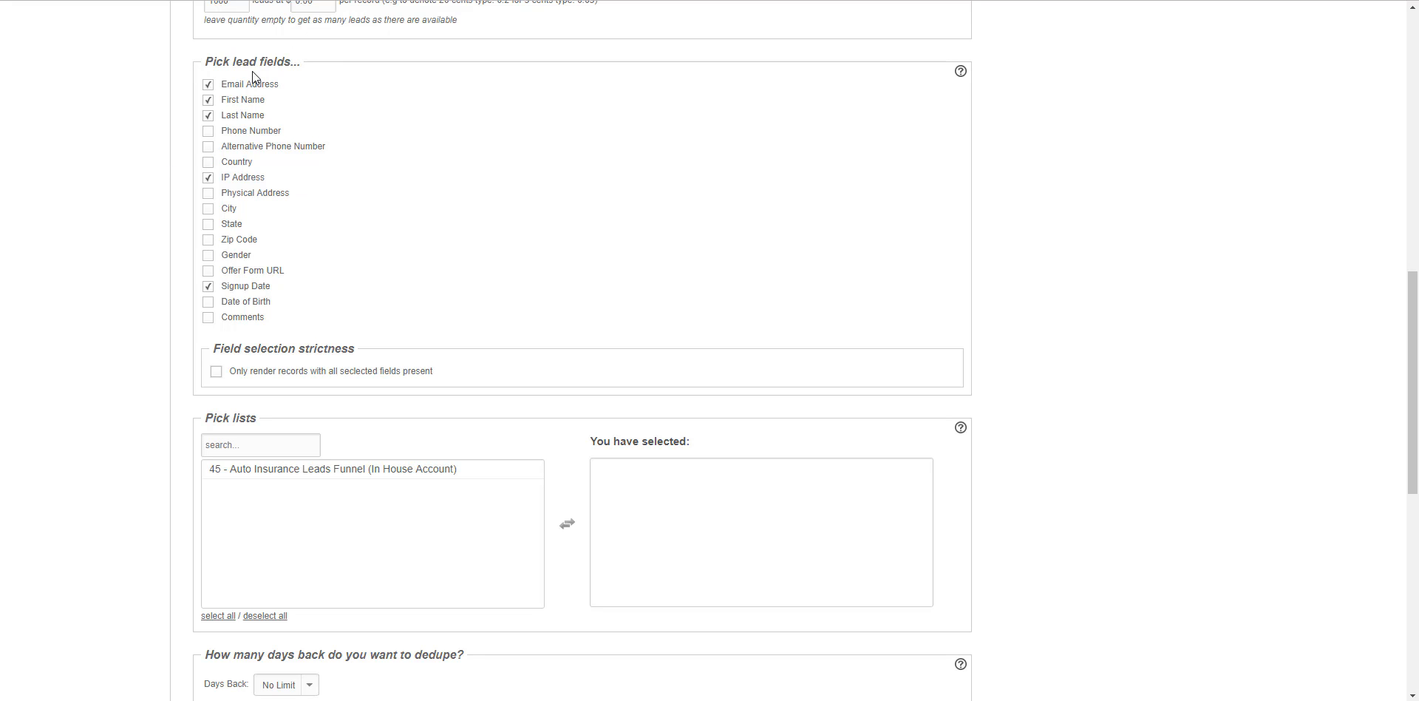
left_click(215, 372)
left_click(216, 372)
left_click(208, 286)
Step: Add list 45 - Auto Insurance Leads Funnel (In House Account) to the order's selected lists
scroll(1166, 347, "down", 4)
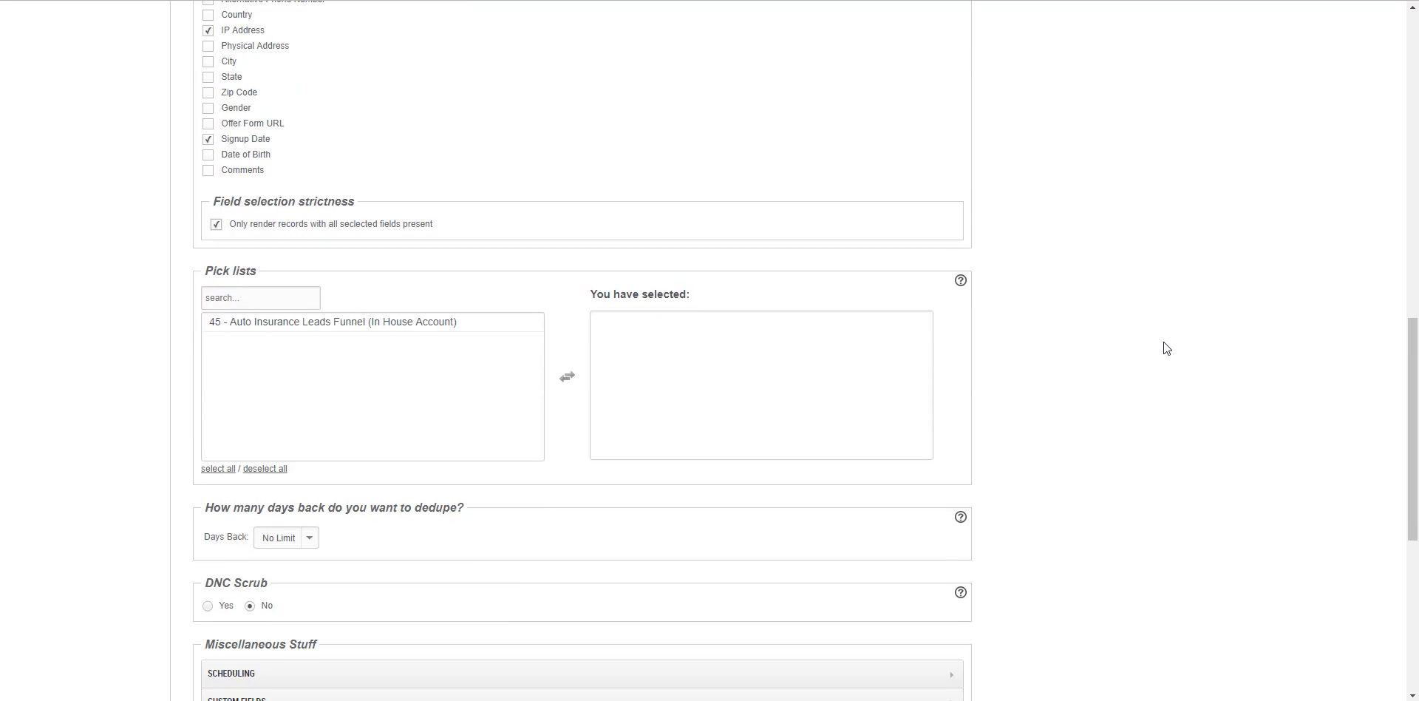
left_click(392, 181)
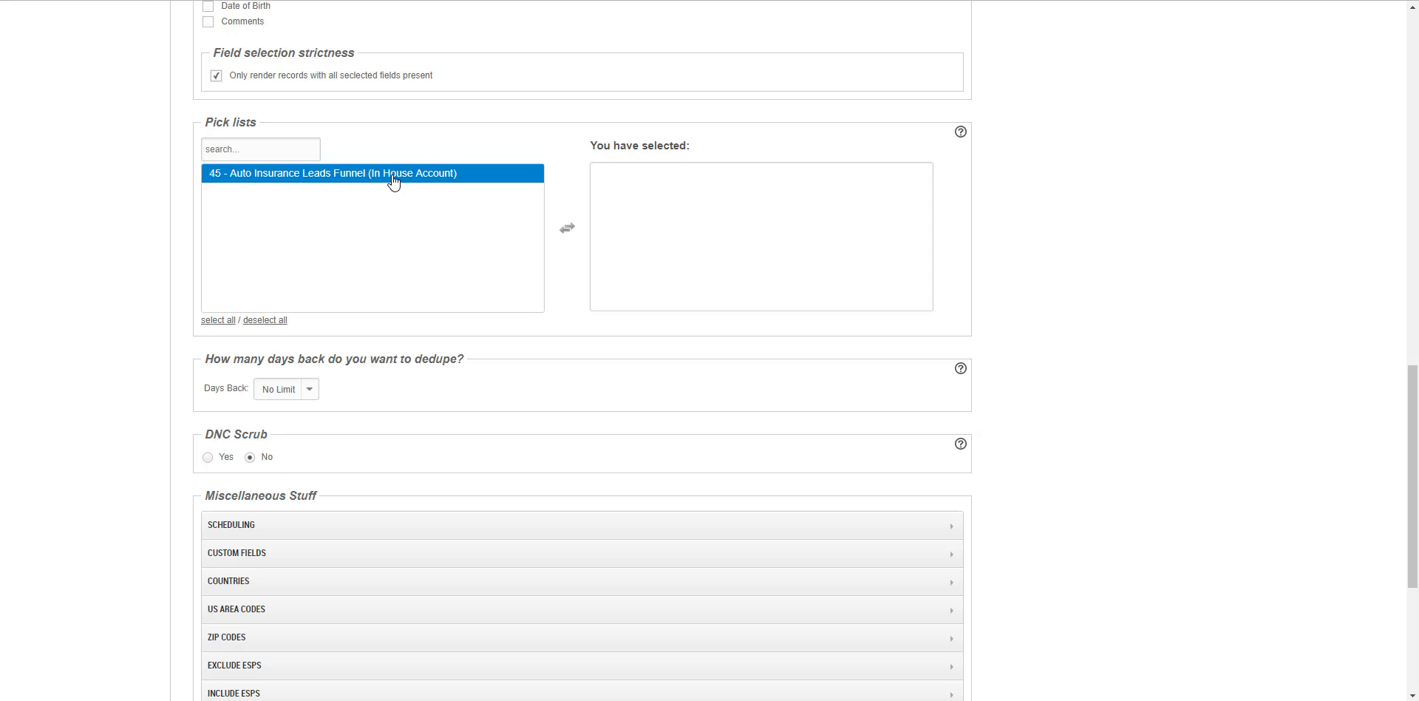
double_click(394, 181)
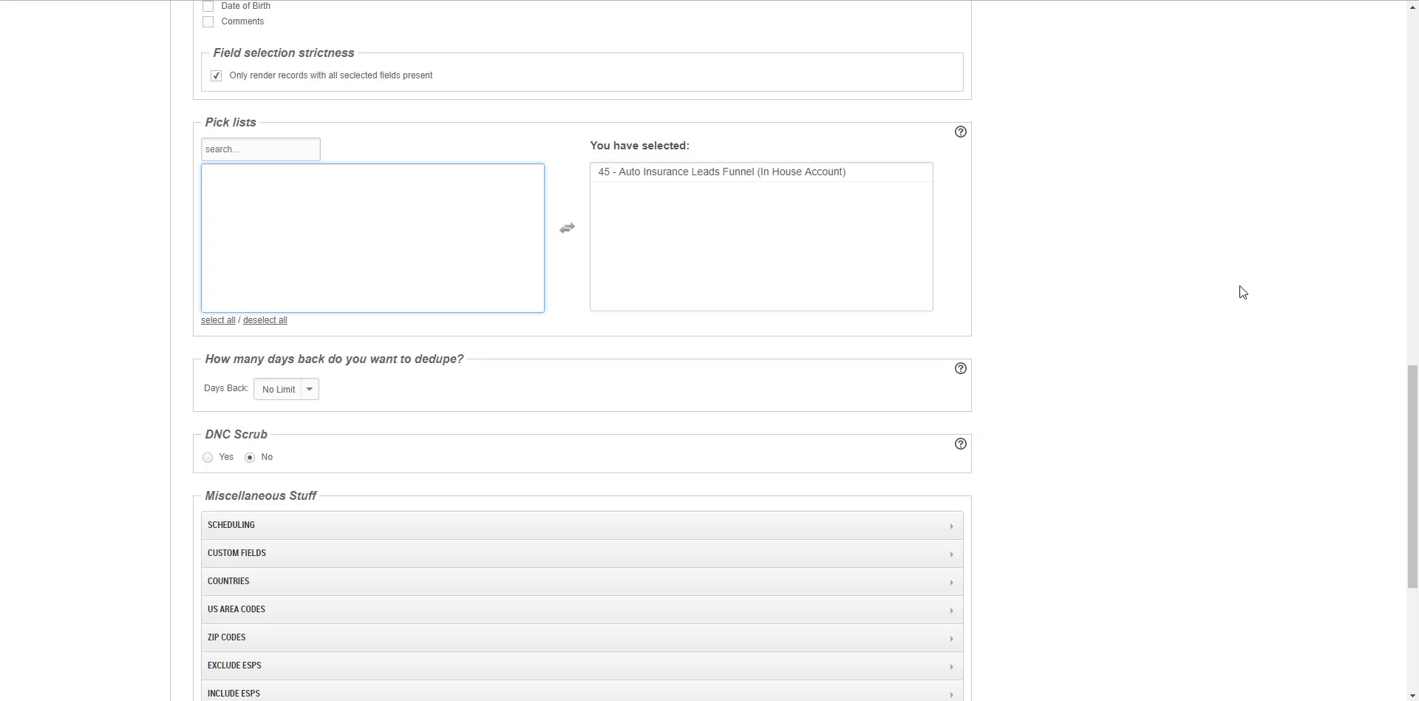
Step: Set deduplication to 90 days back and enable the DNC scrub
scroll(1115, 317, "down", 2)
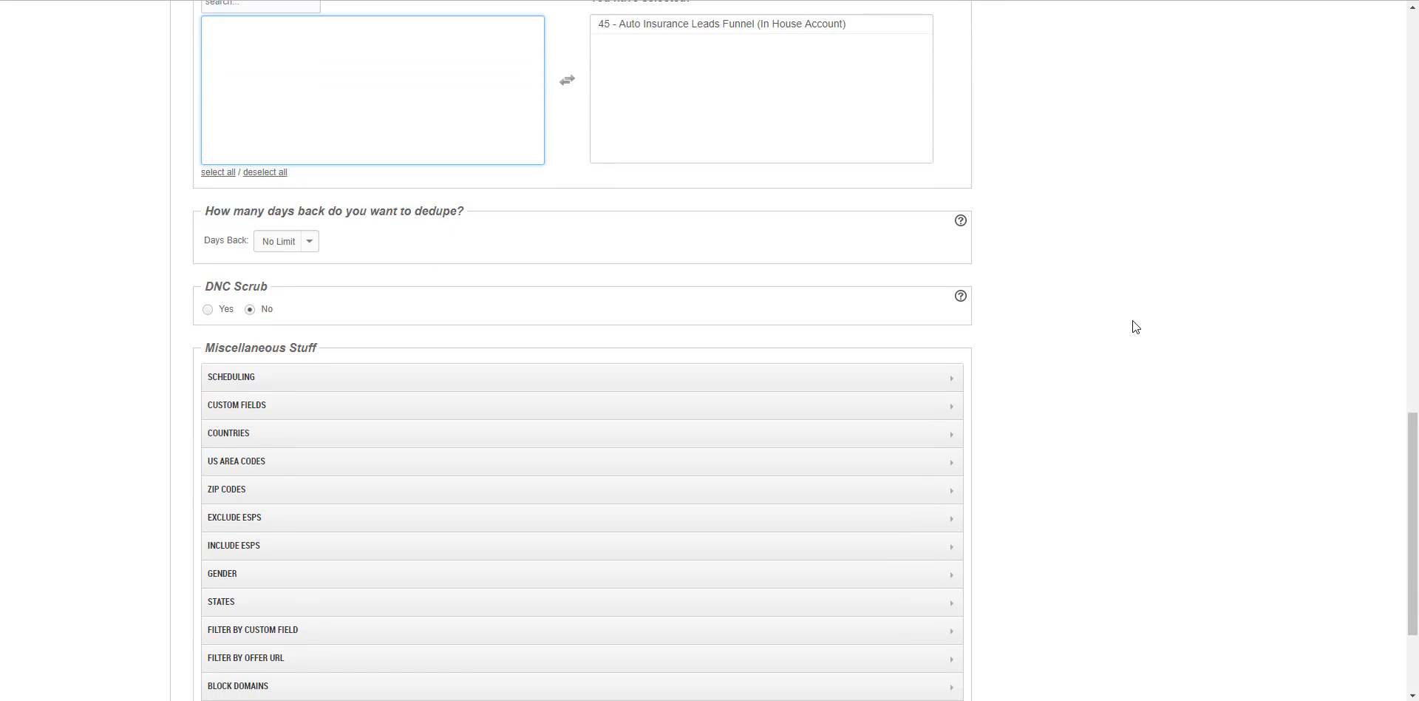
scroll(1135, 327, "down", 1)
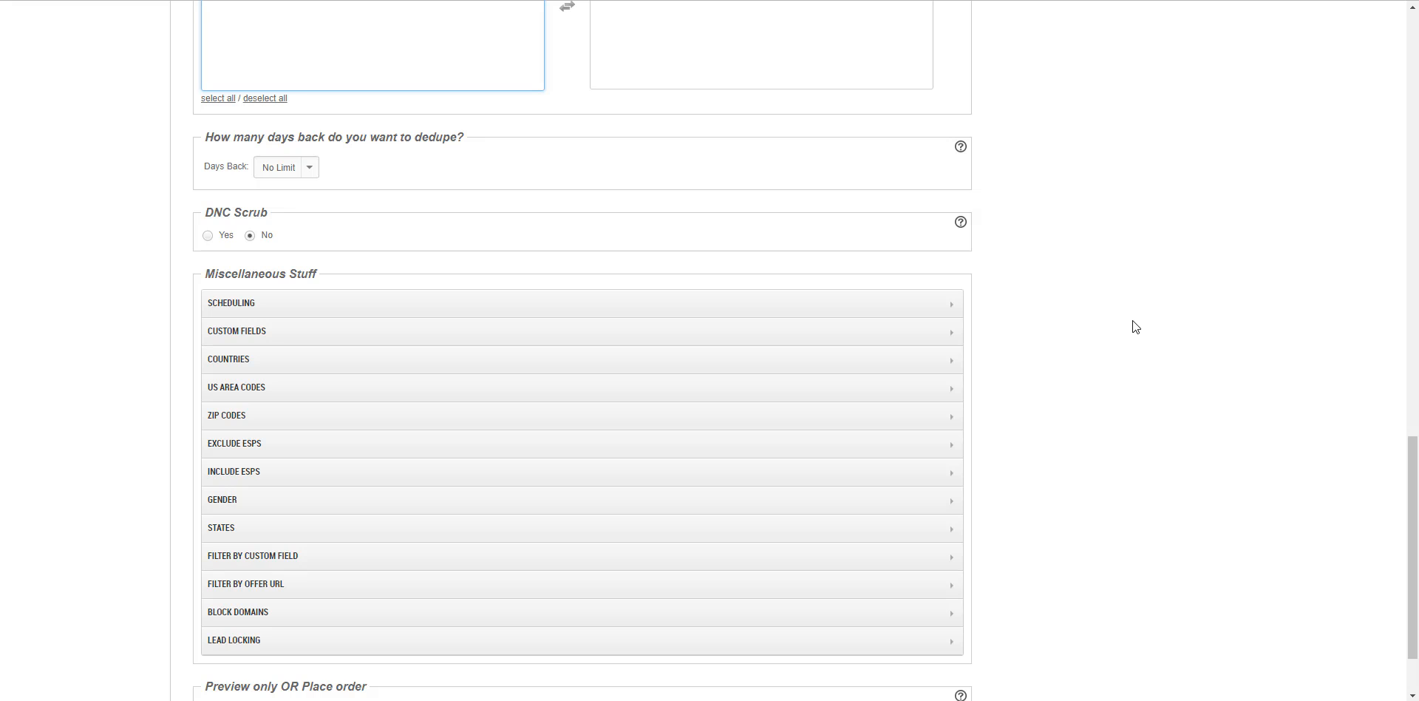
left_click(309, 169)
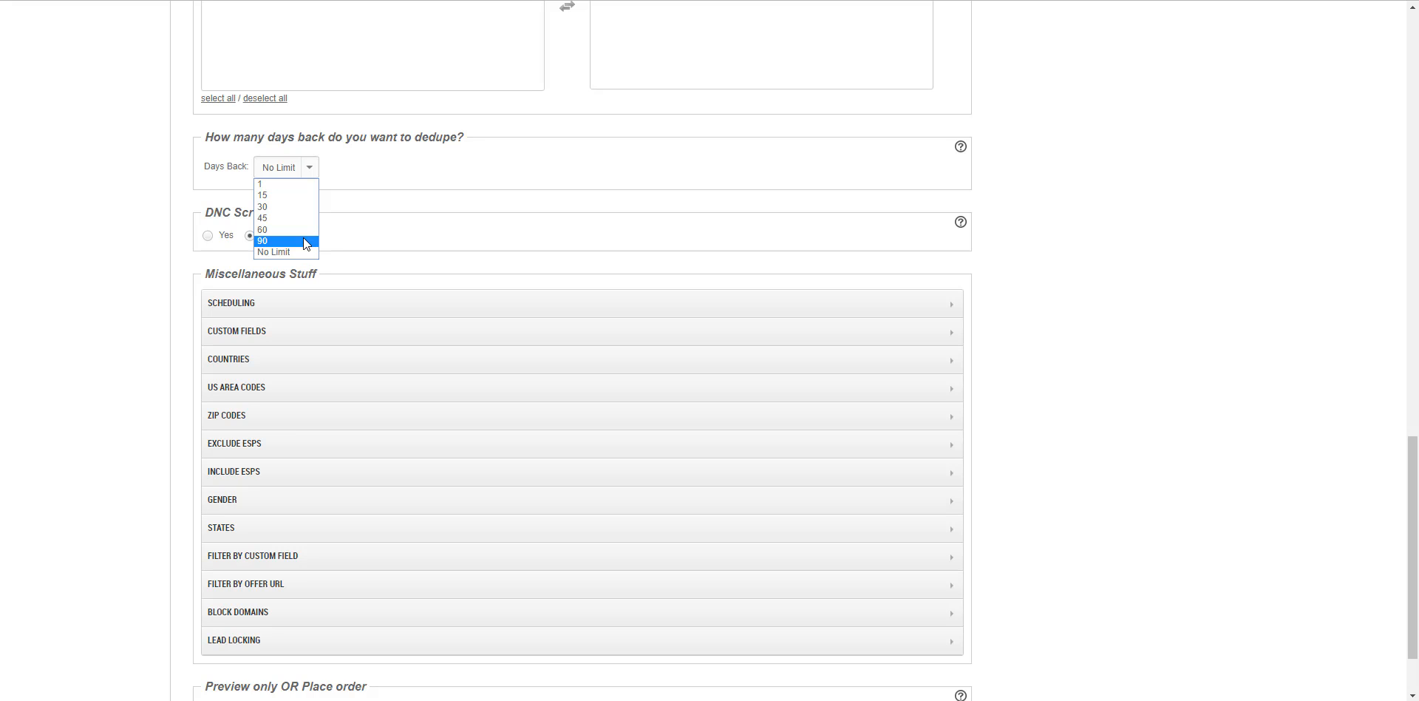
left_click(303, 240)
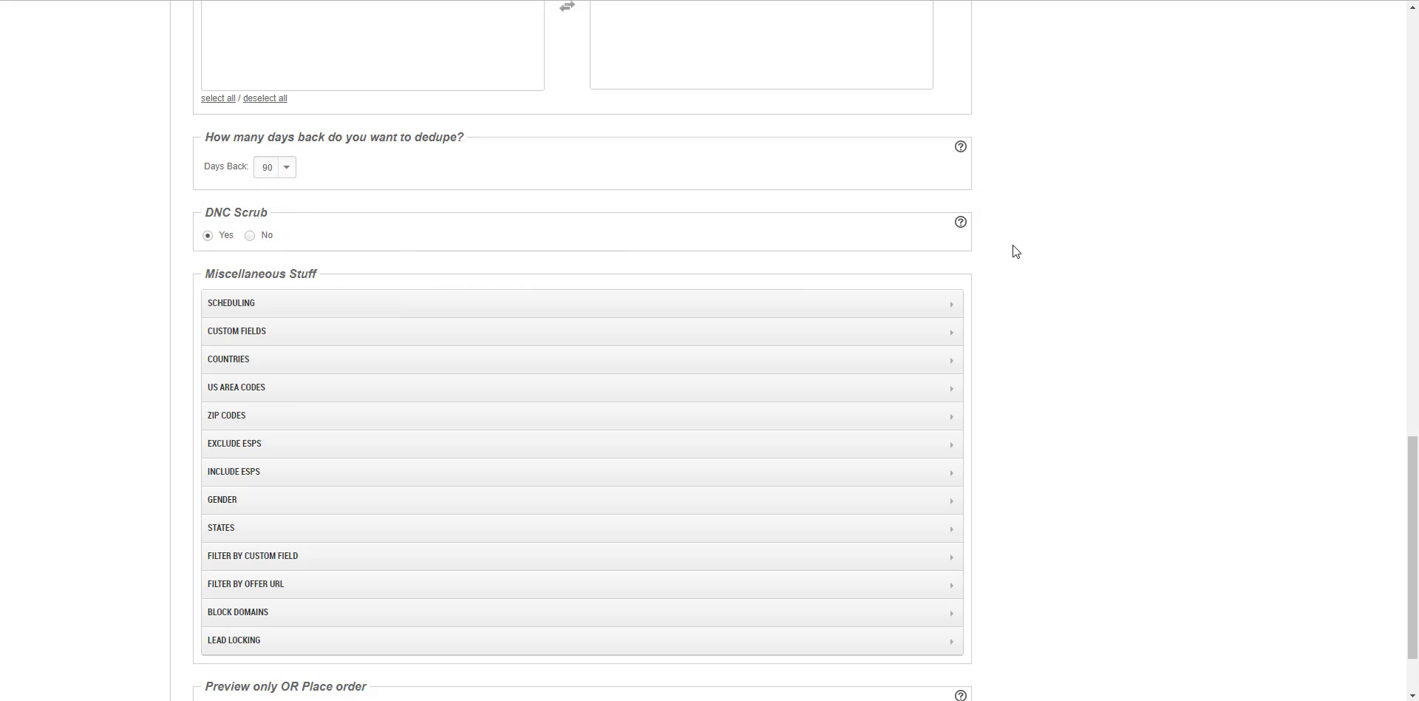
Step: Exclude Saturday from the order's delivery weekdays in the scheduling options
scroll(1012, 245, "down", 2)
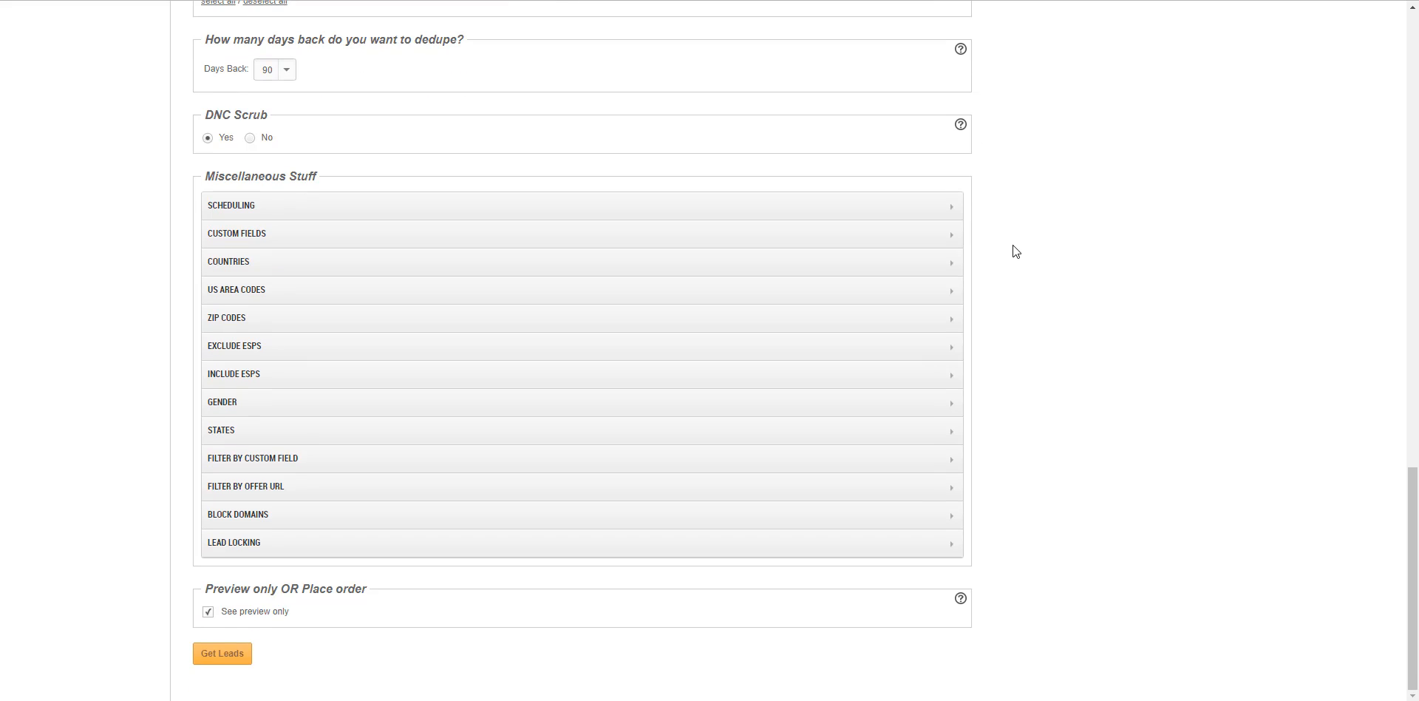
left_click(436, 206)
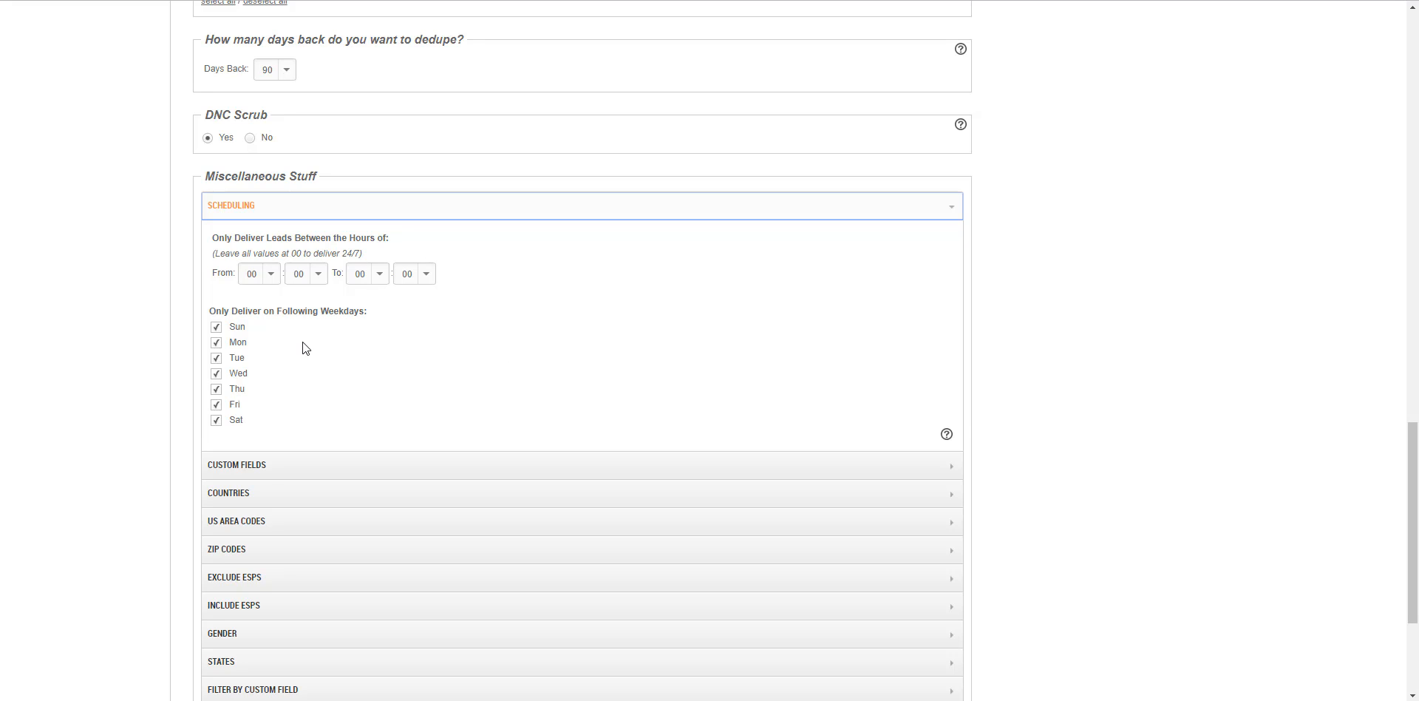
left_click(215, 420)
left_click(530, 215)
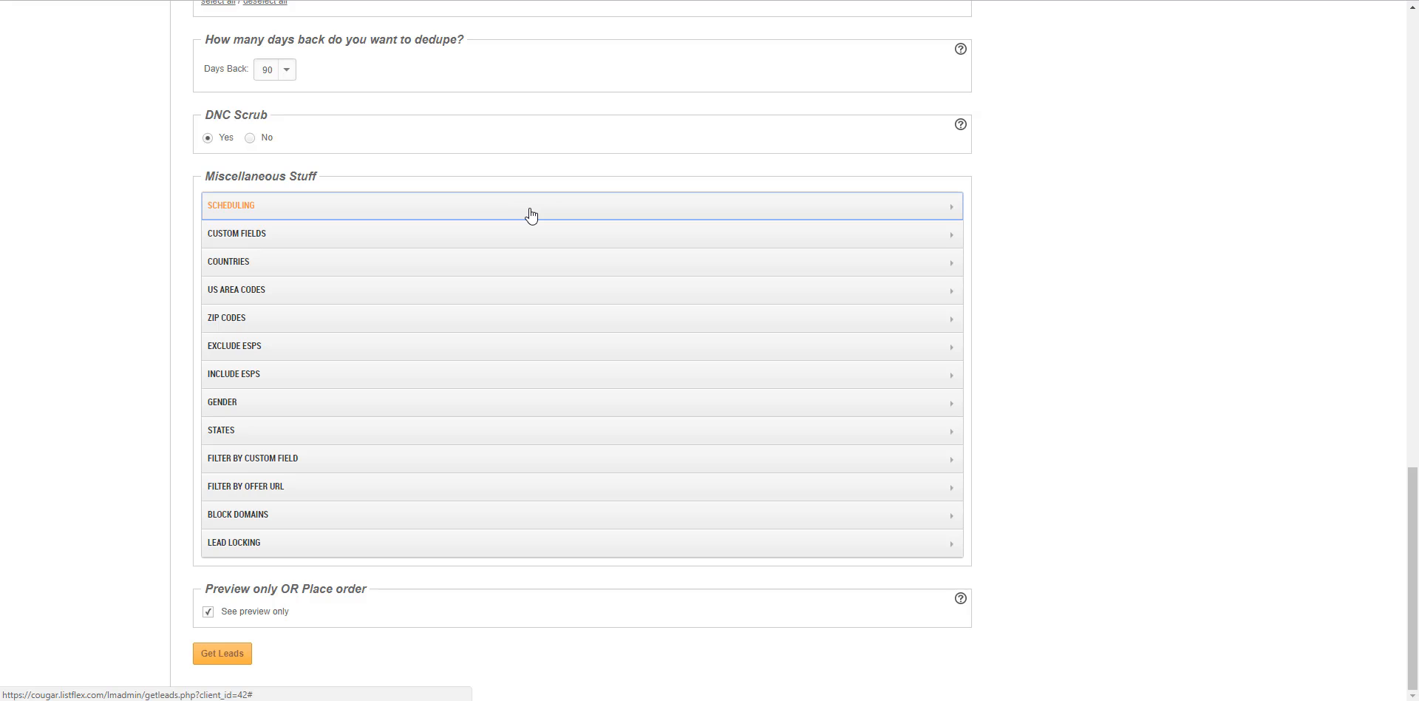
Step: Include the Auto Insurance custom fields year and make in the order
left_click(487, 243)
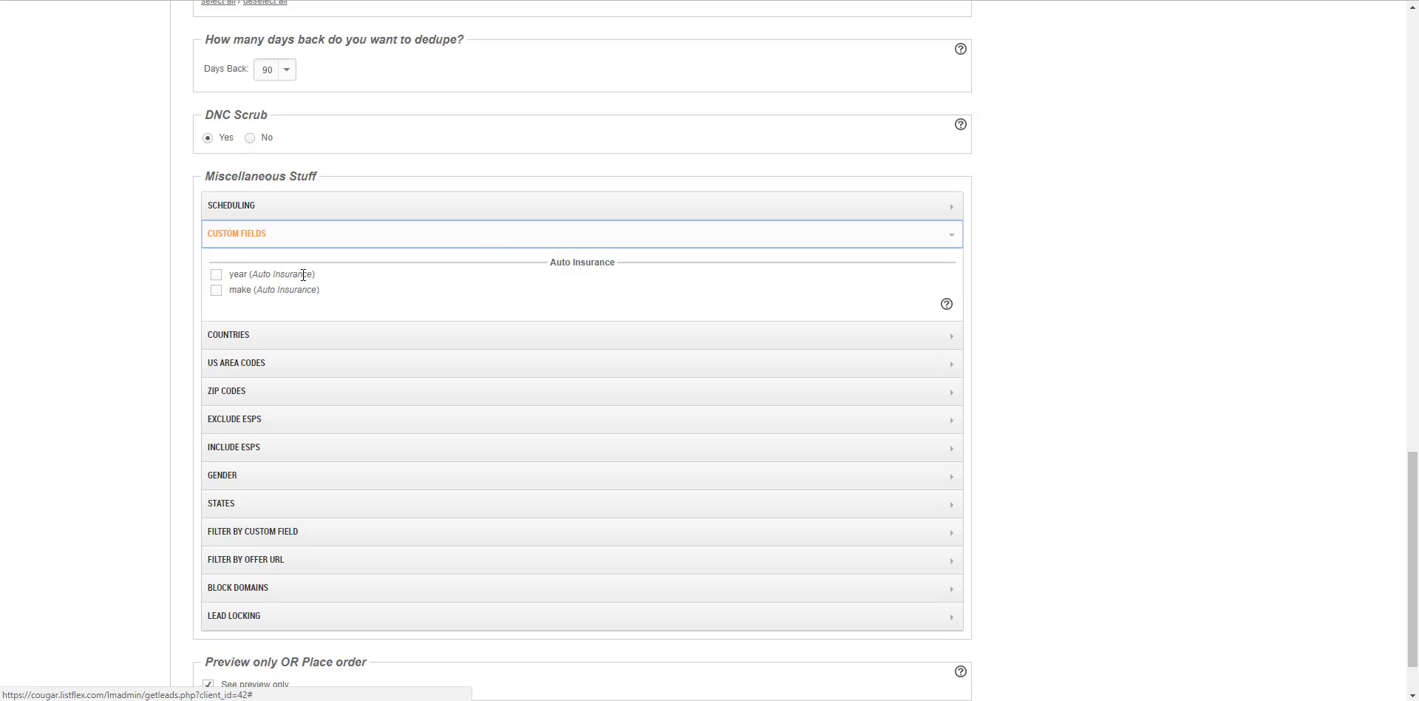
left_click(216, 274)
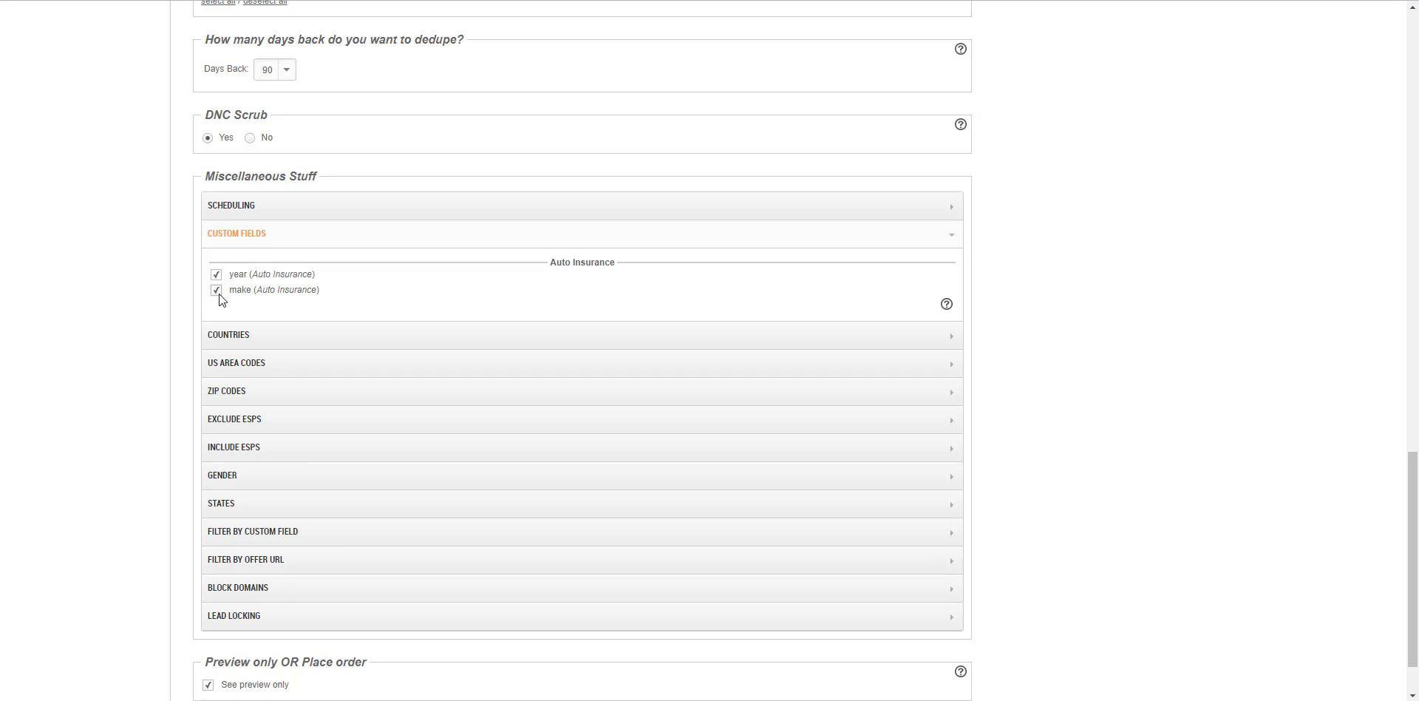
left_click(294, 242)
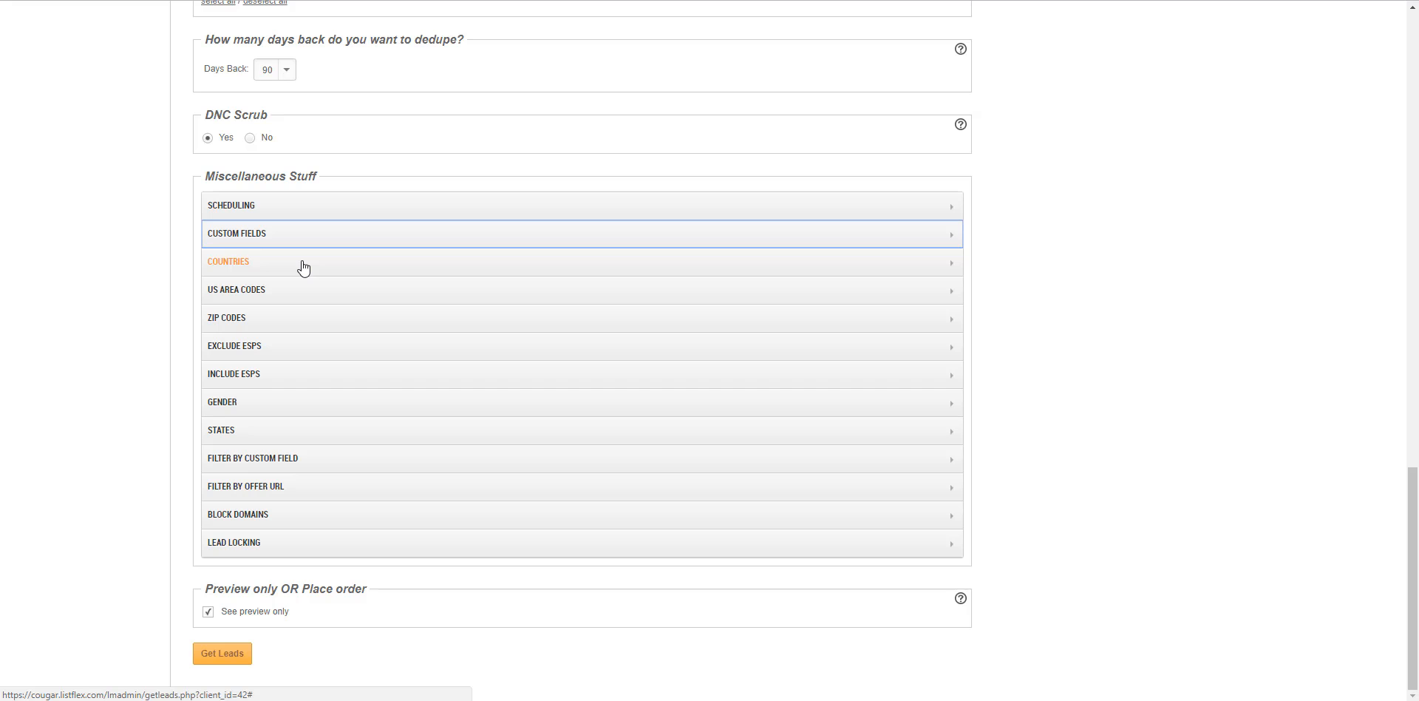
Step: Filter the order's leads by country to United States
left_click(303, 268)
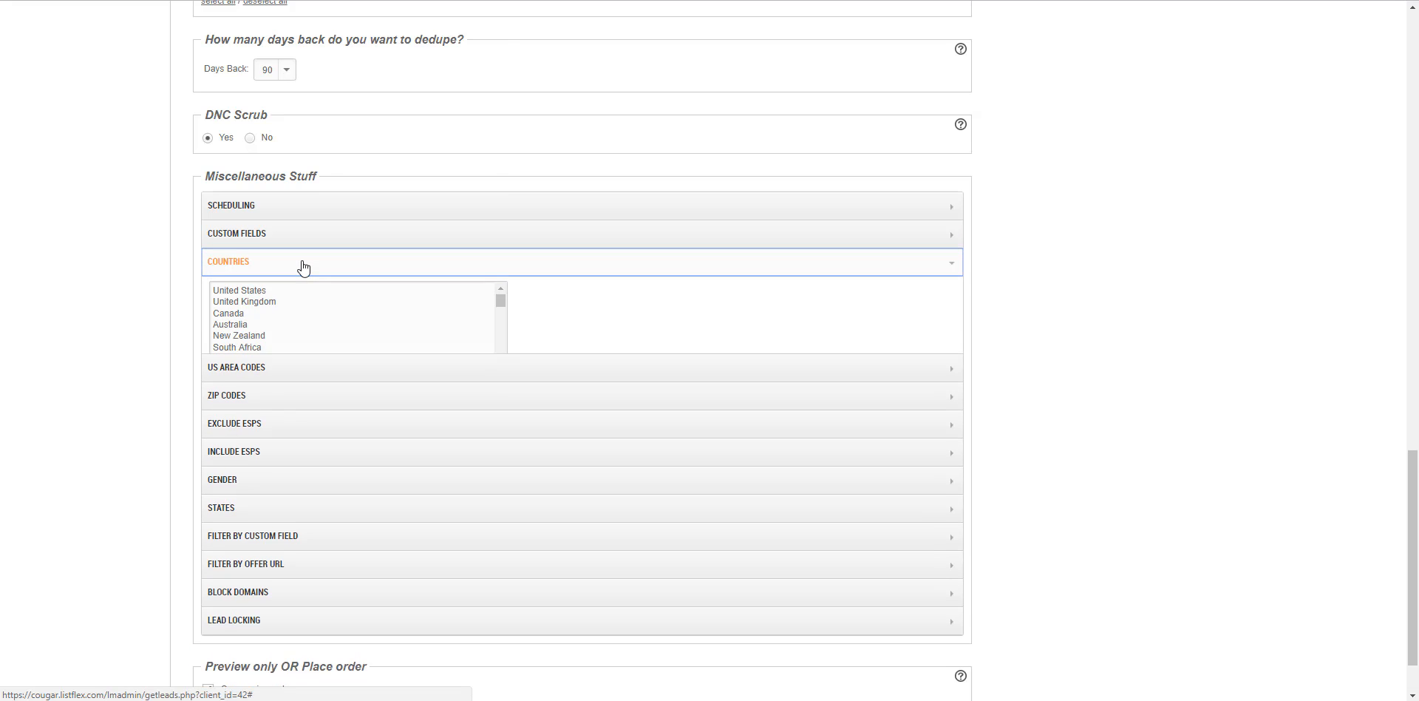
left_click(272, 292)
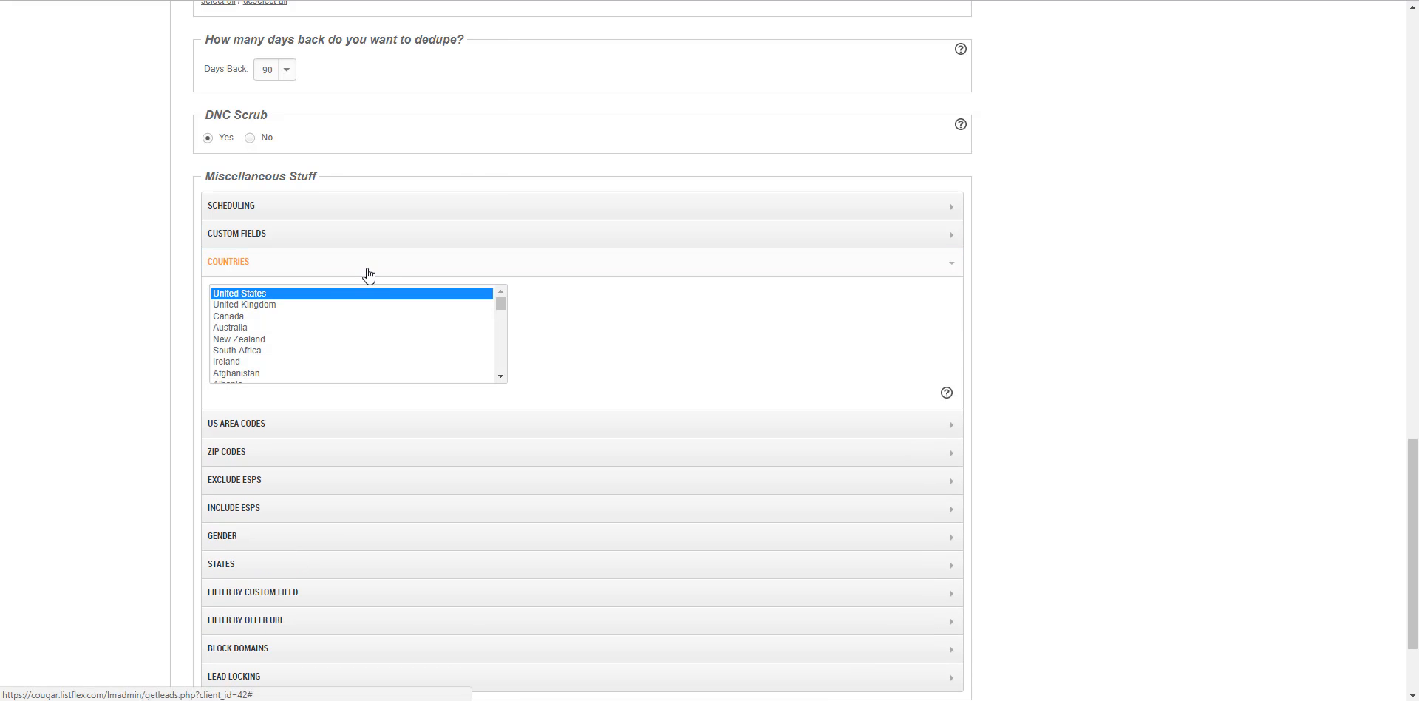
left_click(381, 267)
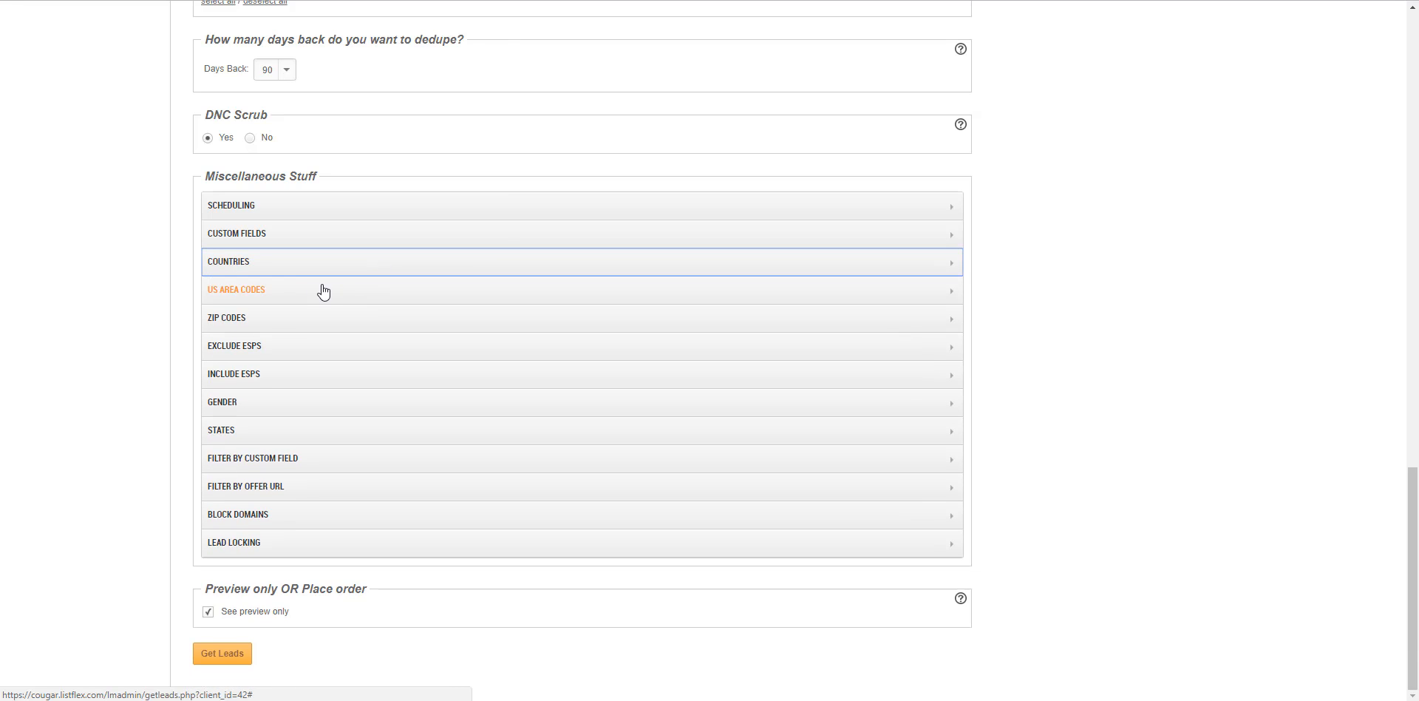
Step: Enter 717 as the US area code filter for the order
left_click(309, 296)
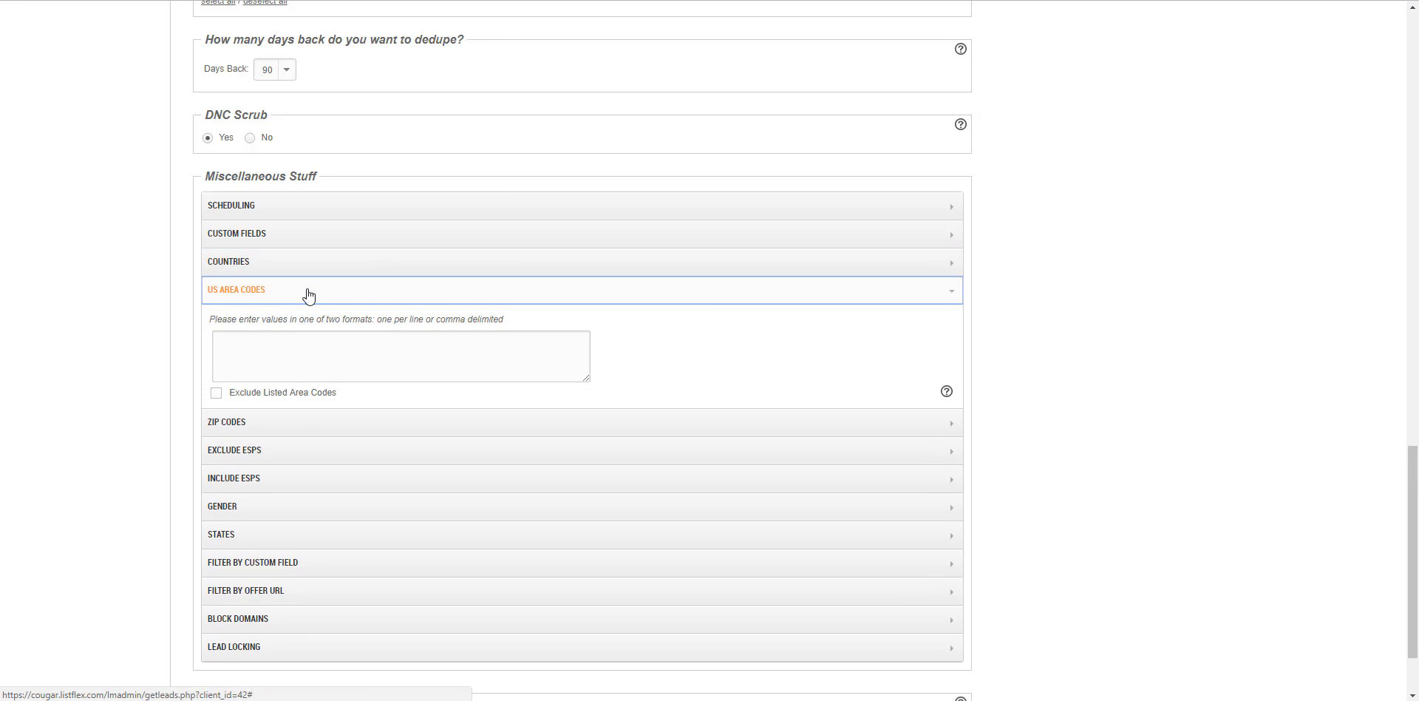
left_click(447, 362)
type("717")
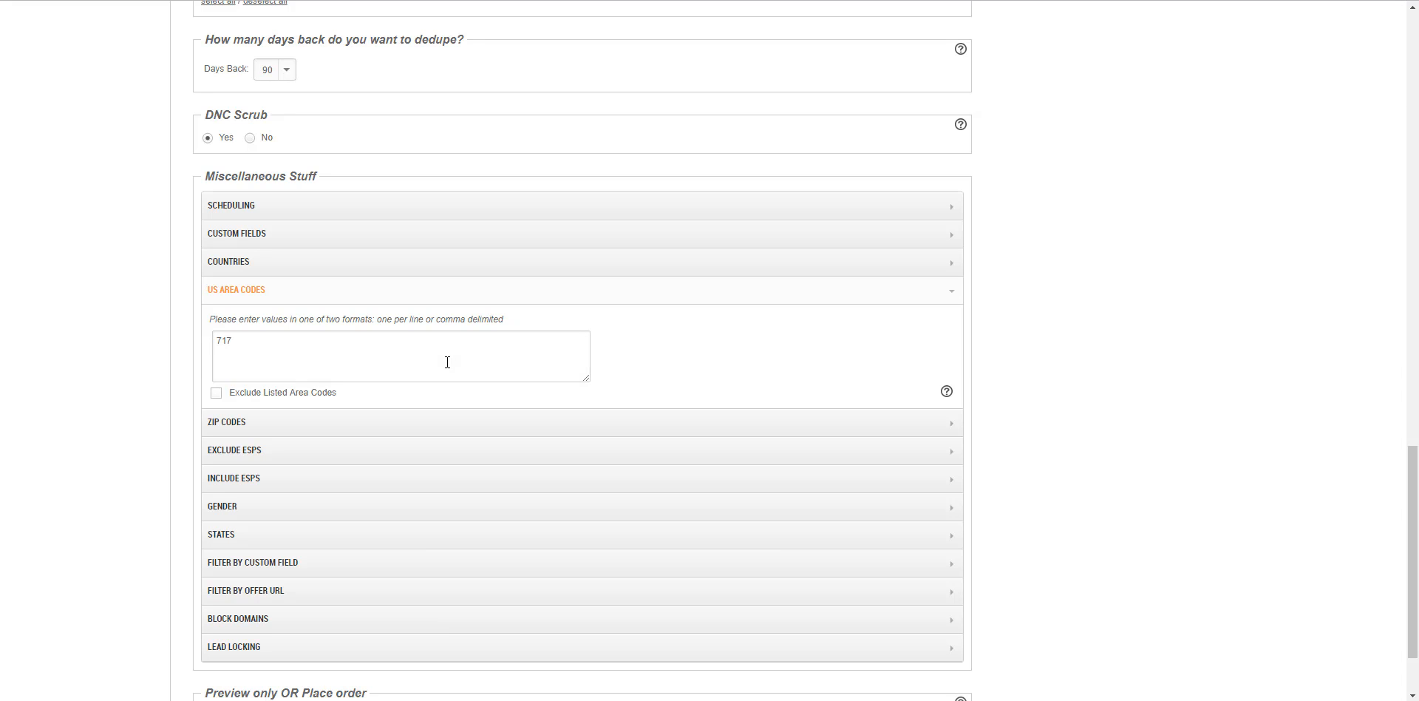
Step: Try adding 802 to the US area code filter and excluding the listed area codes
type(",802")
left_click(217, 394)
left_click(217, 394)
Step: Clear the entries from the US area code filter and collapse its section
left_click_drag(233, 341, 305, 331)
key("BackSpace")
key("BackSpace")
key("BackSpace")
key("BackSpace")
key("BackSpace")
left_click(307, 293)
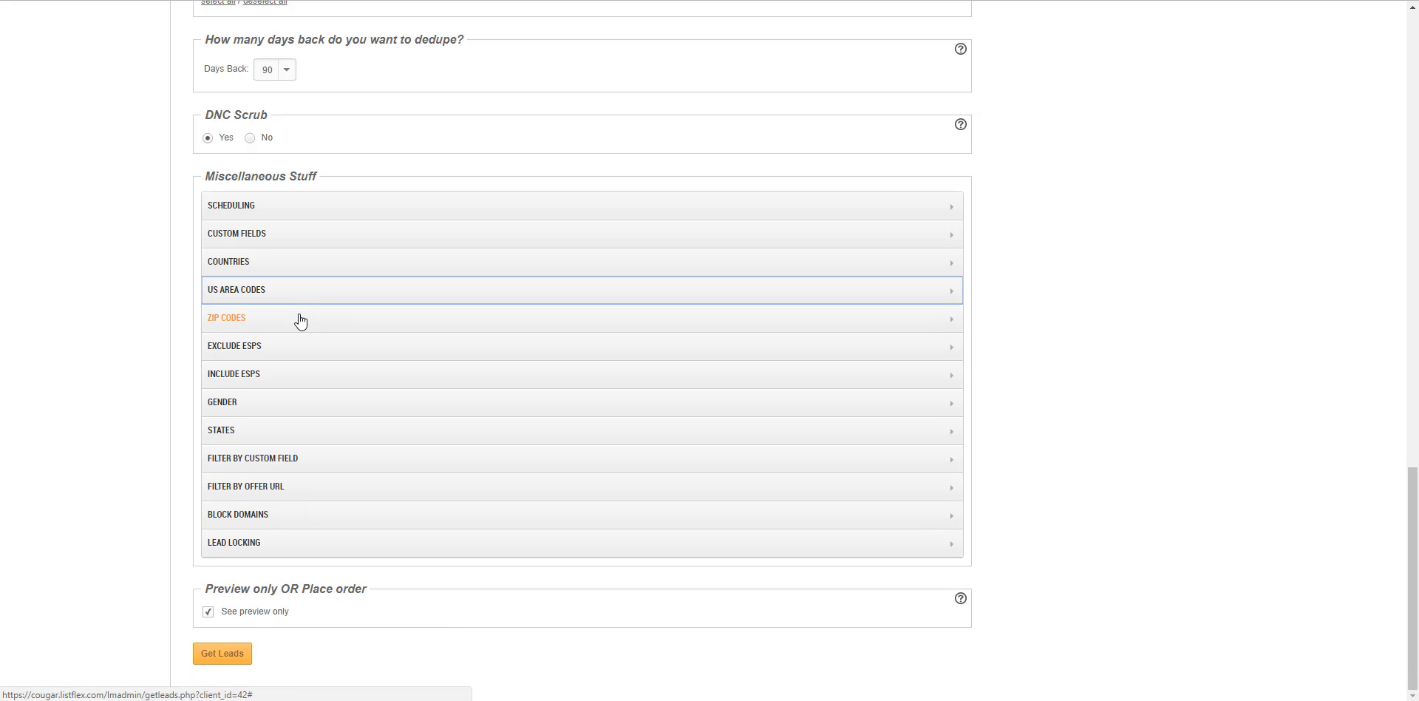
Step: Look over the order's zip code filter and the Exclude ESPs options
left_click(300, 318)
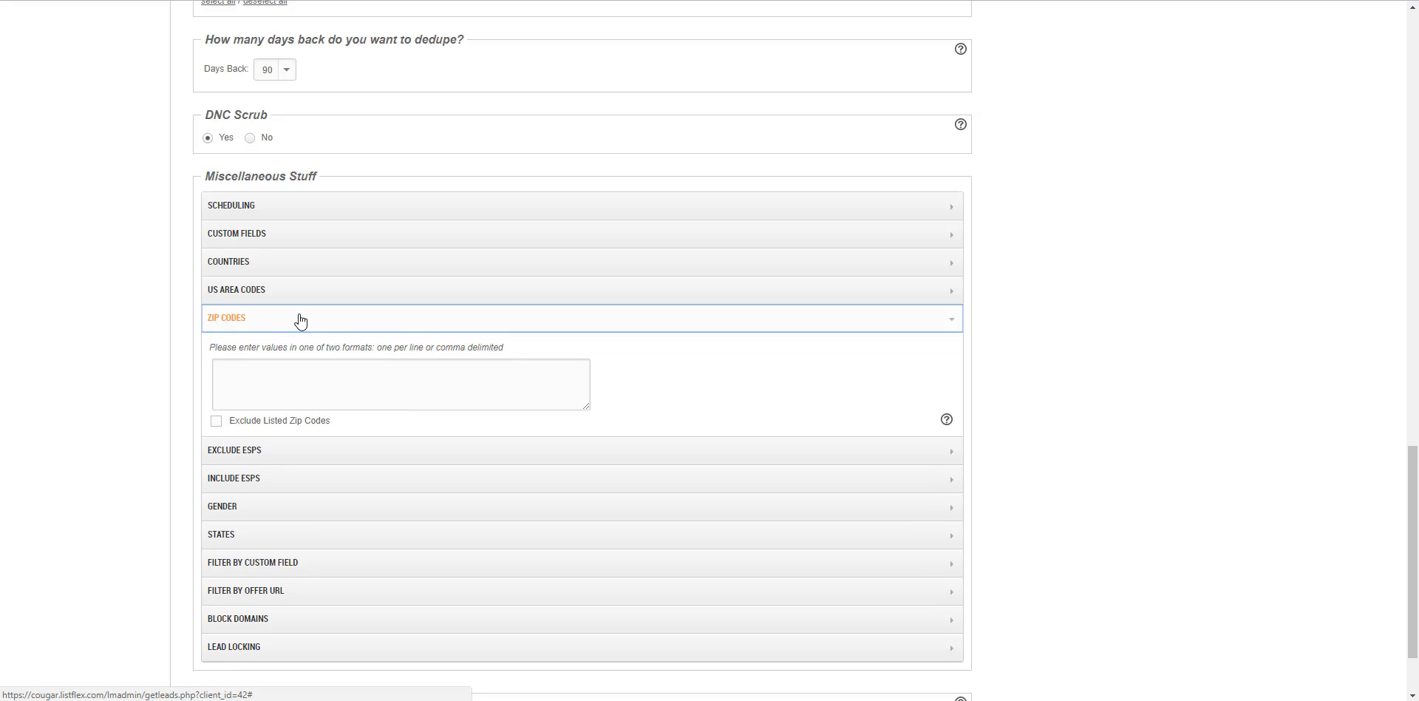
left_click(284, 325)
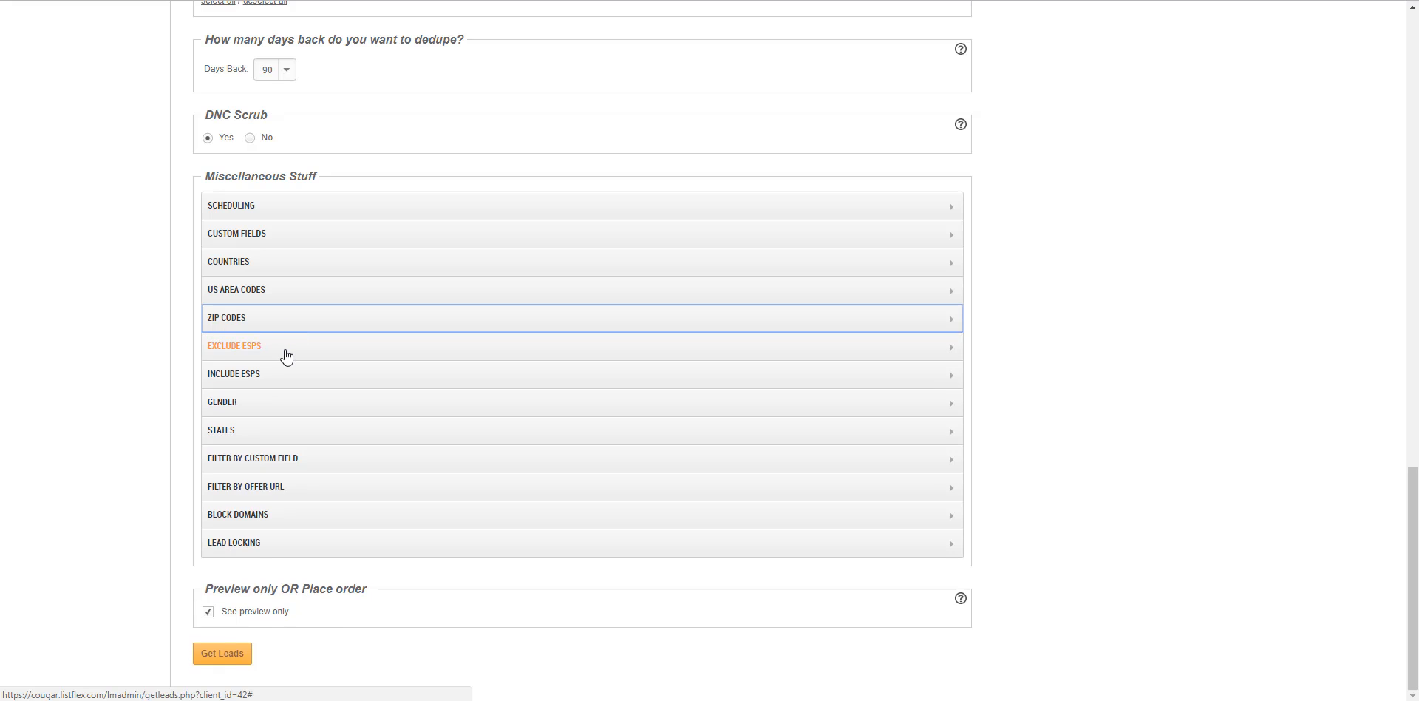
left_click(286, 357)
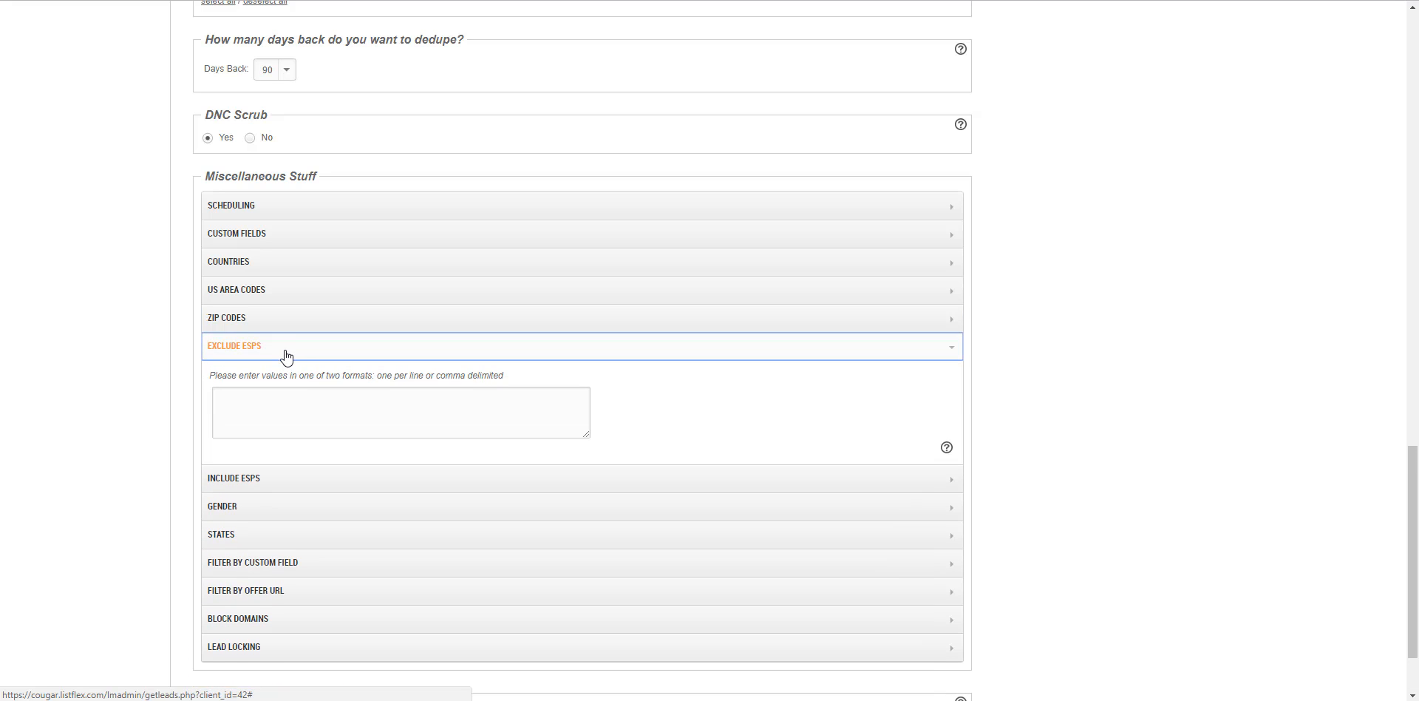
left_click(287, 355)
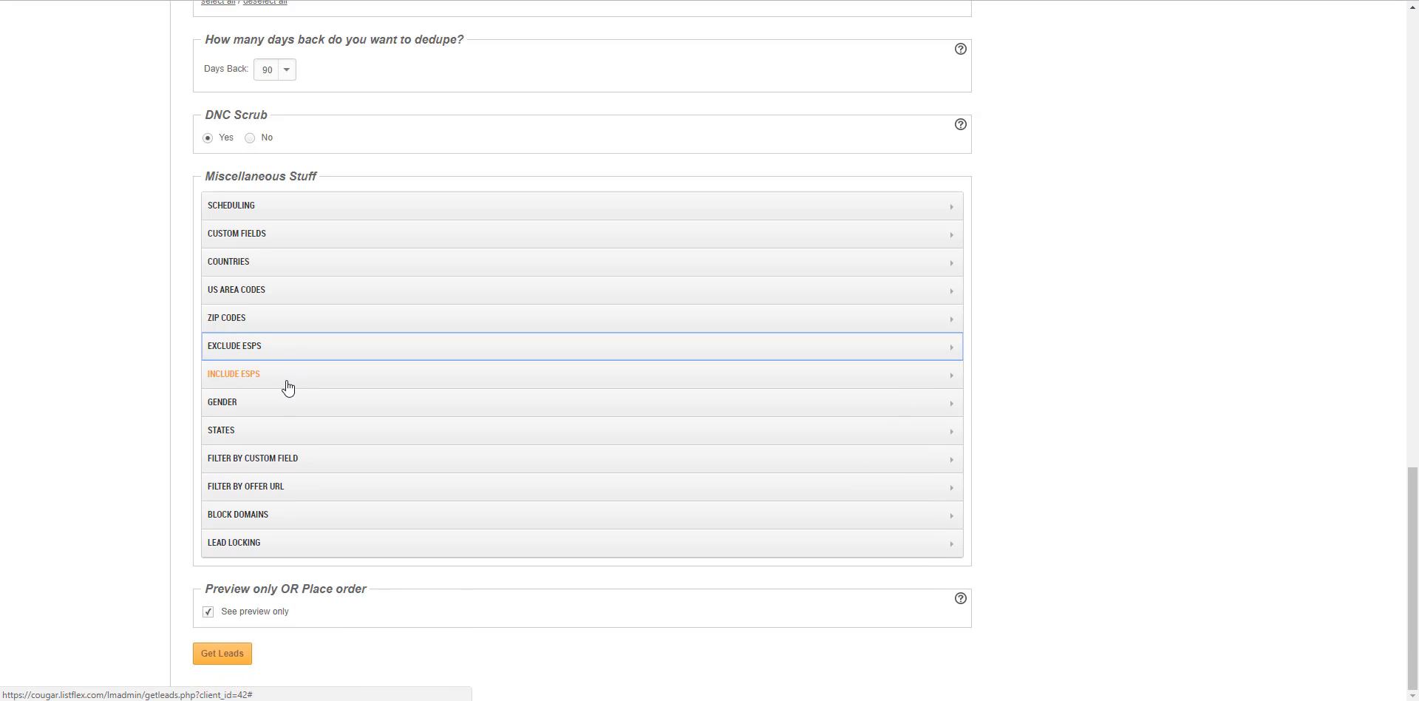
Step: Try entering yahoo.com as an included ESP for the order
left_click(287, 386)
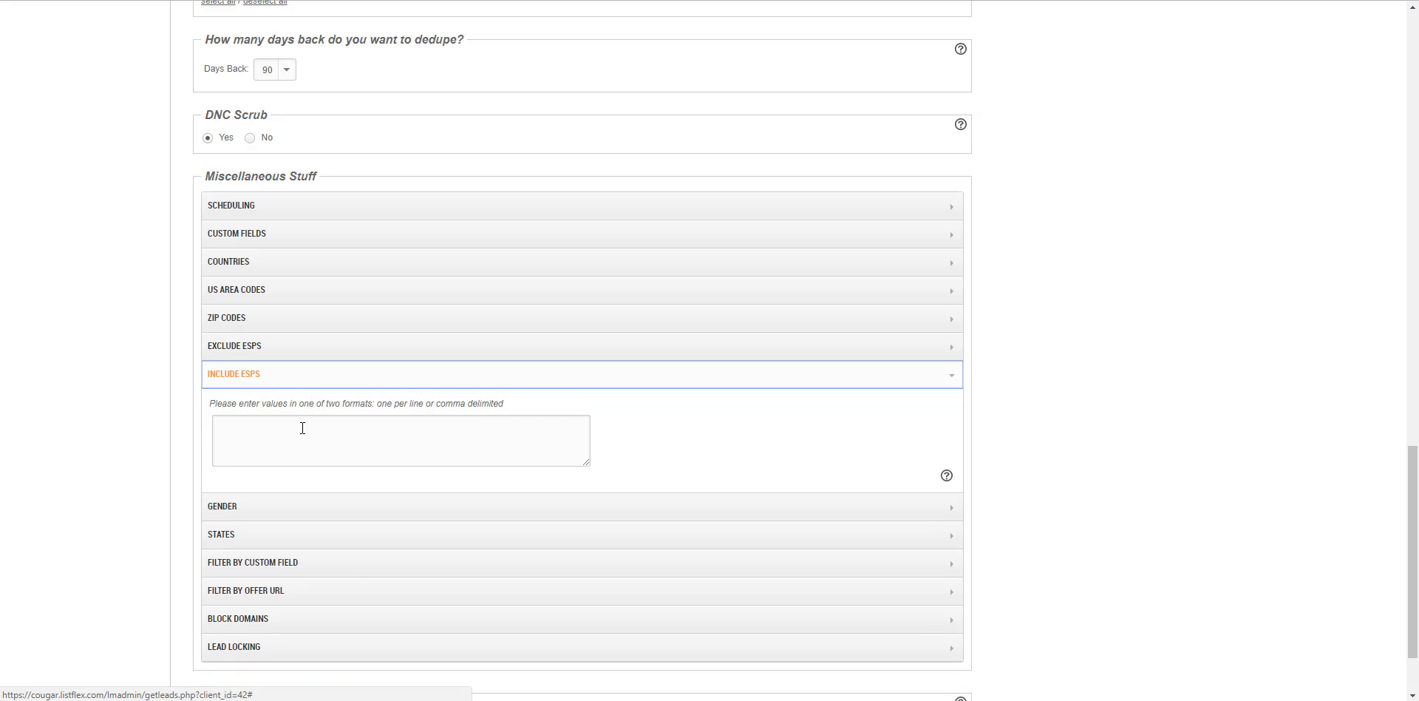
left_click(304, 433)
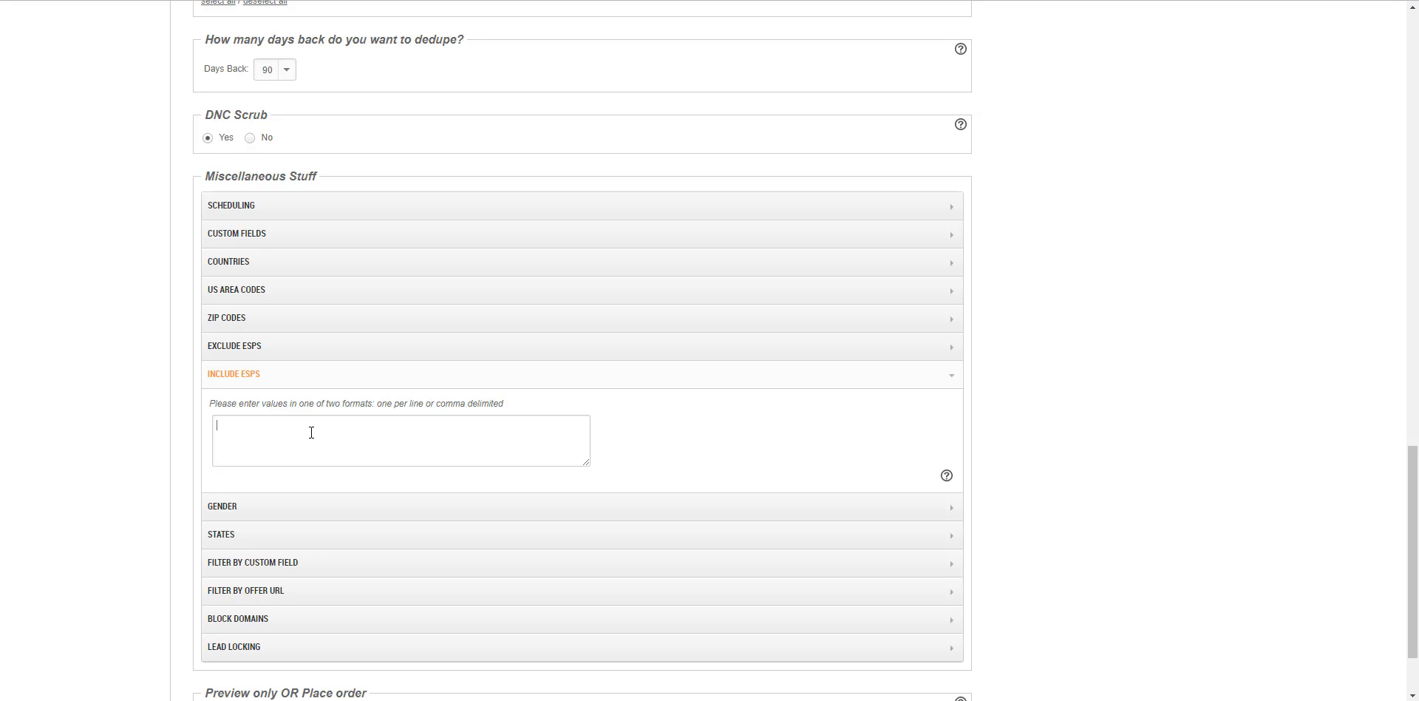
type("yahoo.com")
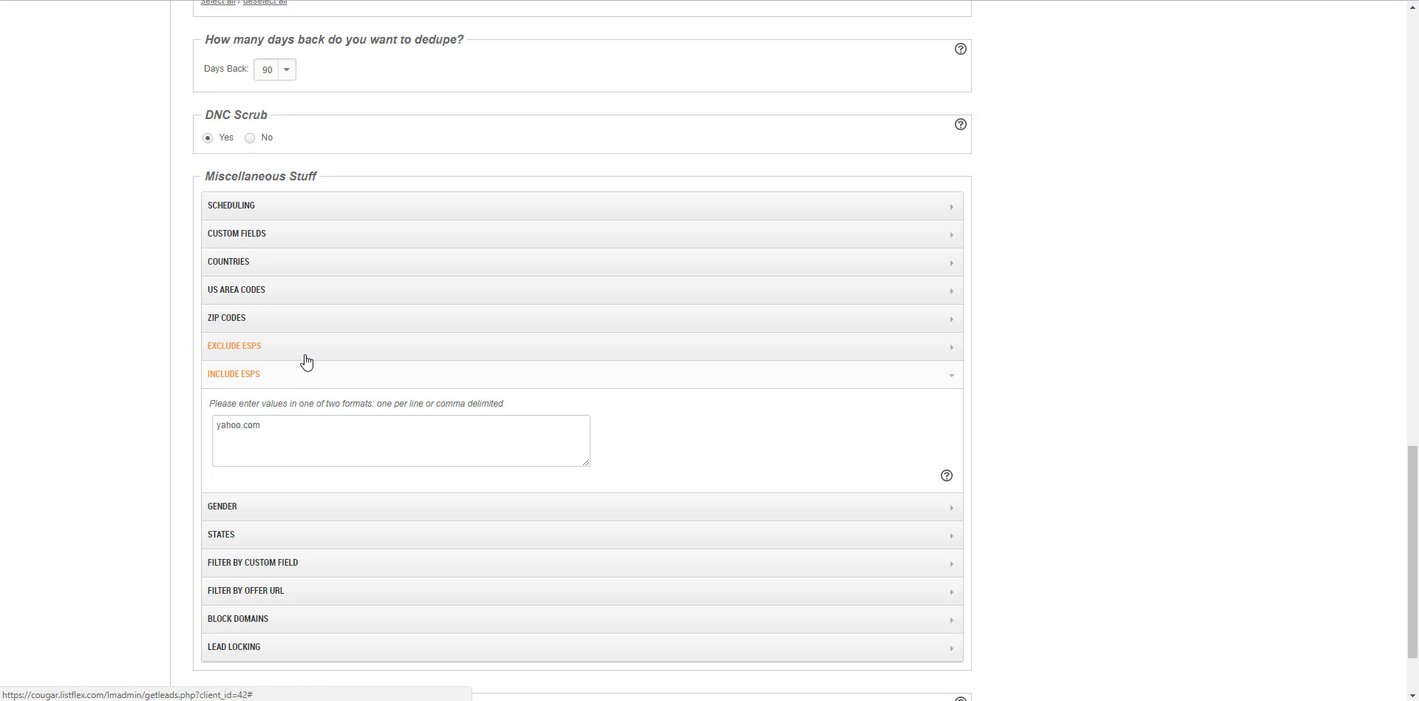
key("BackSpace")
key("BackSpace")
key("BackSpace")
key("BackSpace")
key("BackSpace")
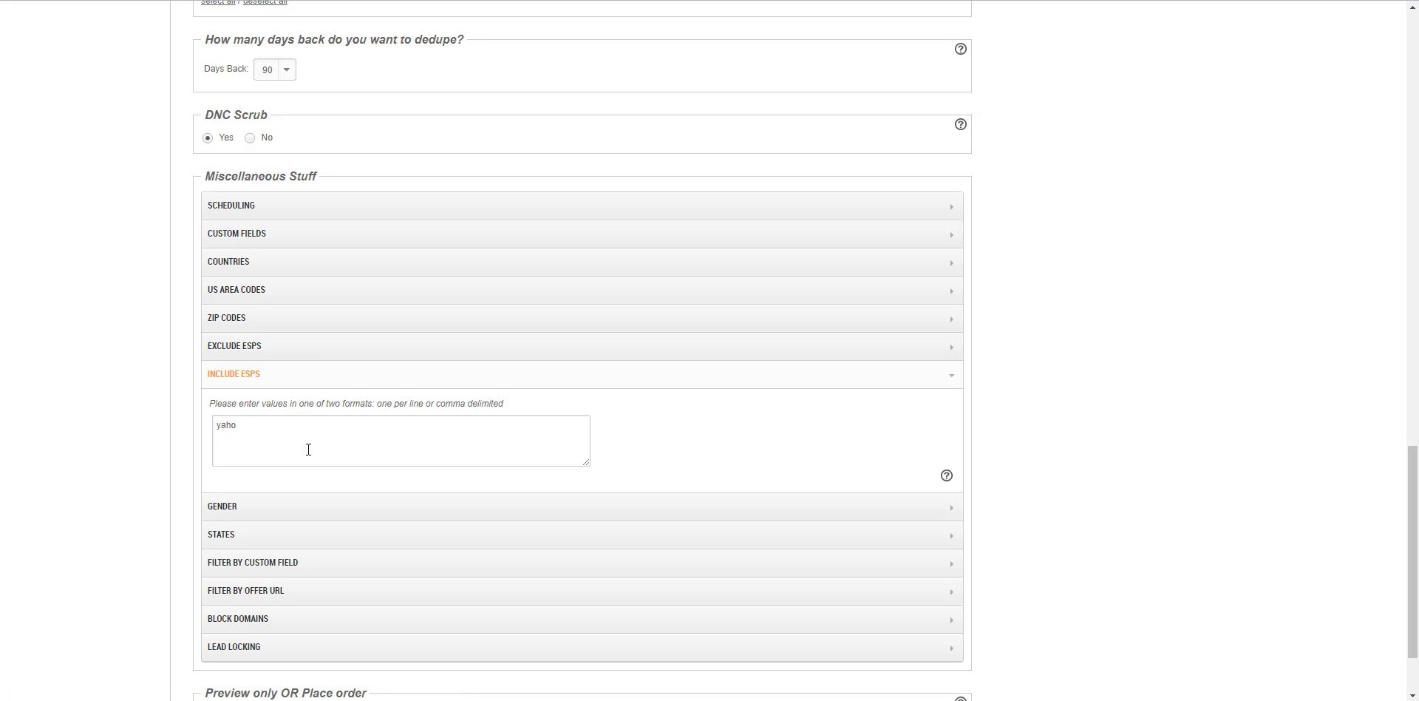
key("BackSpace")
key("BackSpace")
key("BackSpace")
key("BackSpace")
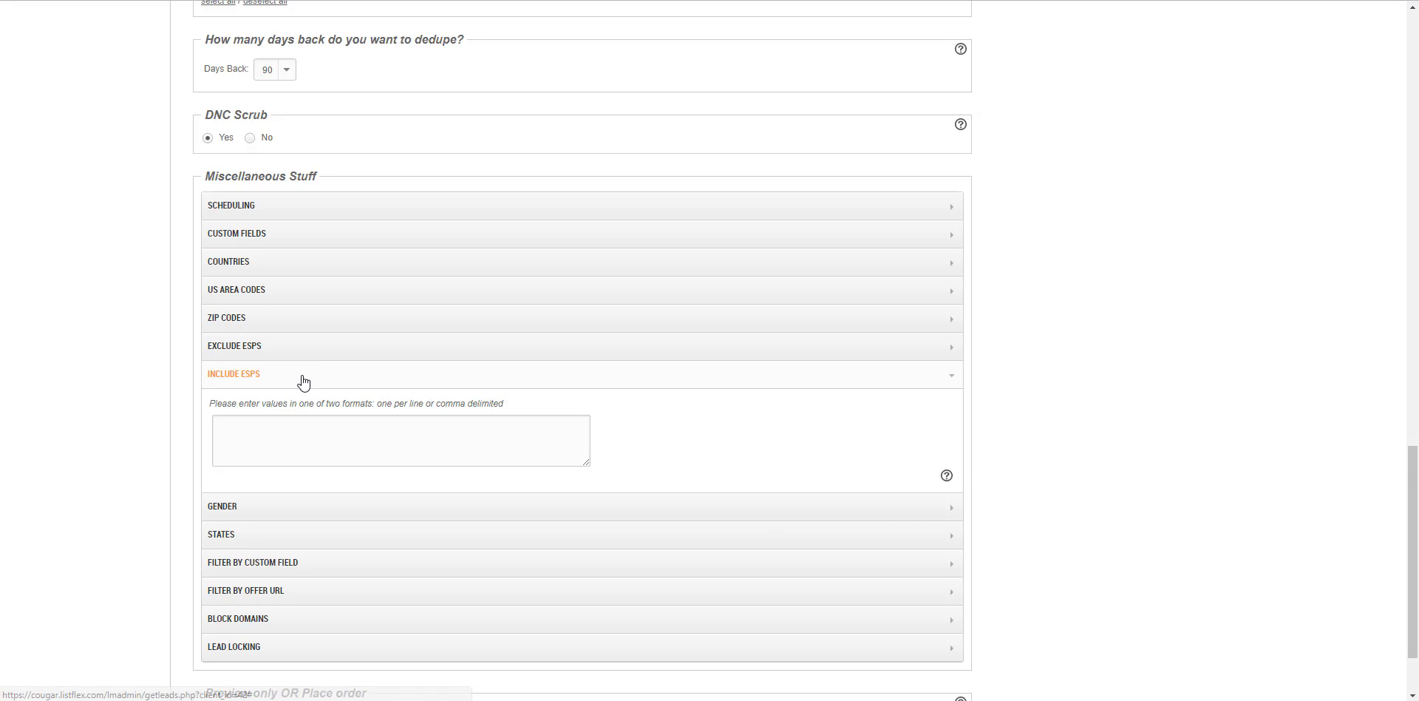
left_click(302, 376)
Step: Exclude the ESP yahoo.com from the order's leads
left_click(305, 355)
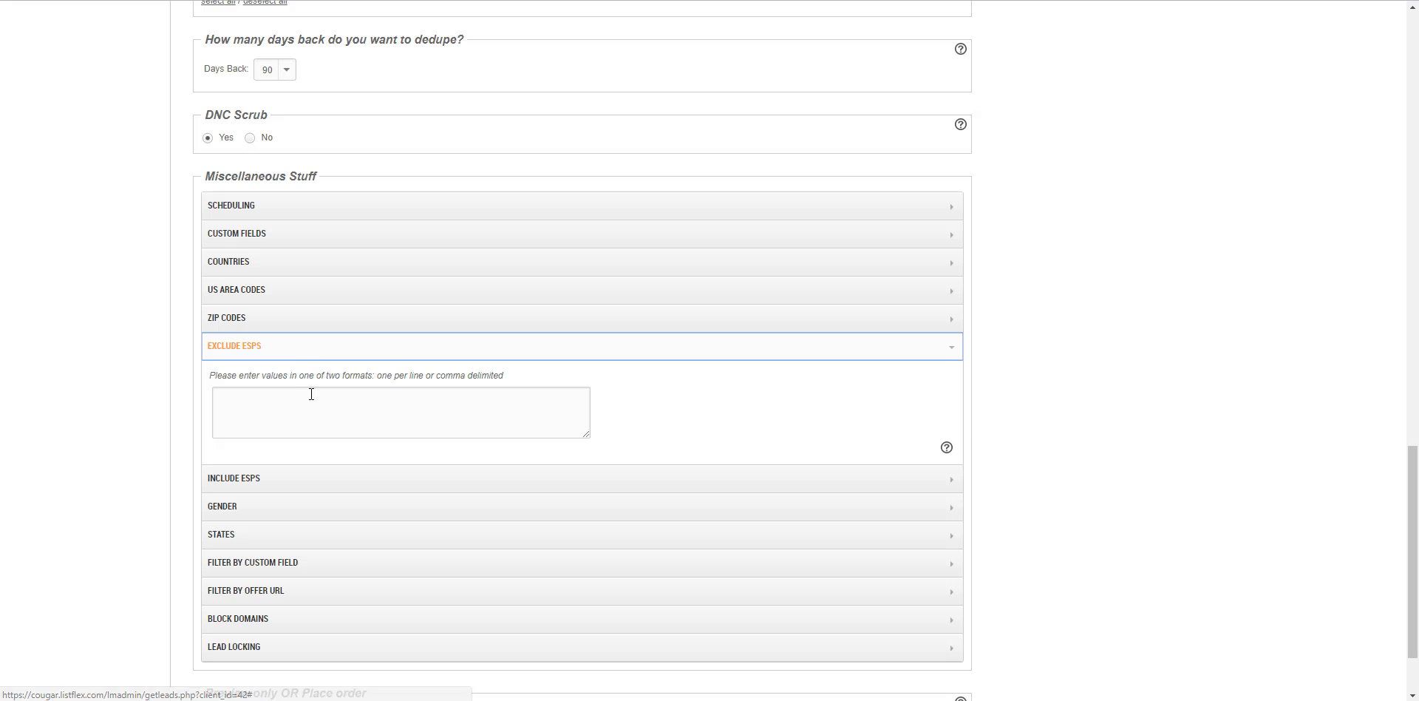
left_click(312, 403)
type("yahoo.com")
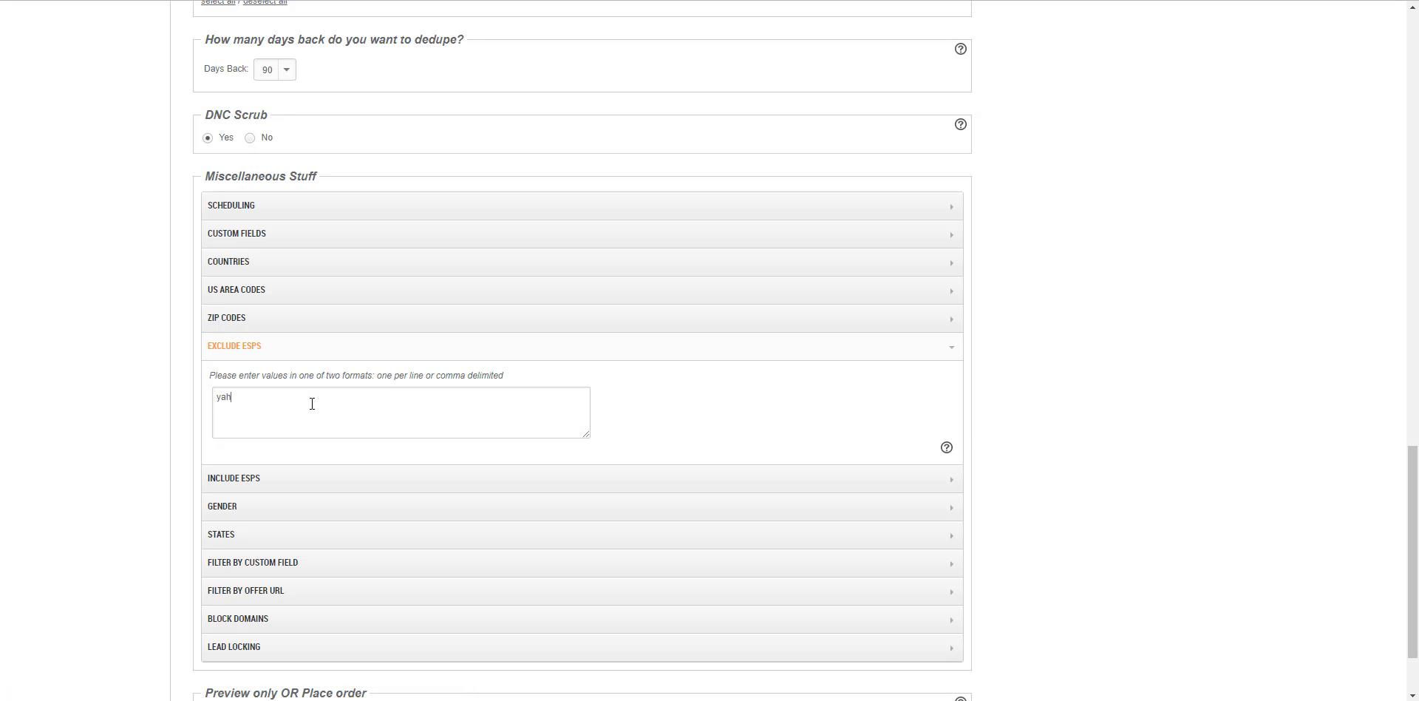
left_click(323, 347)
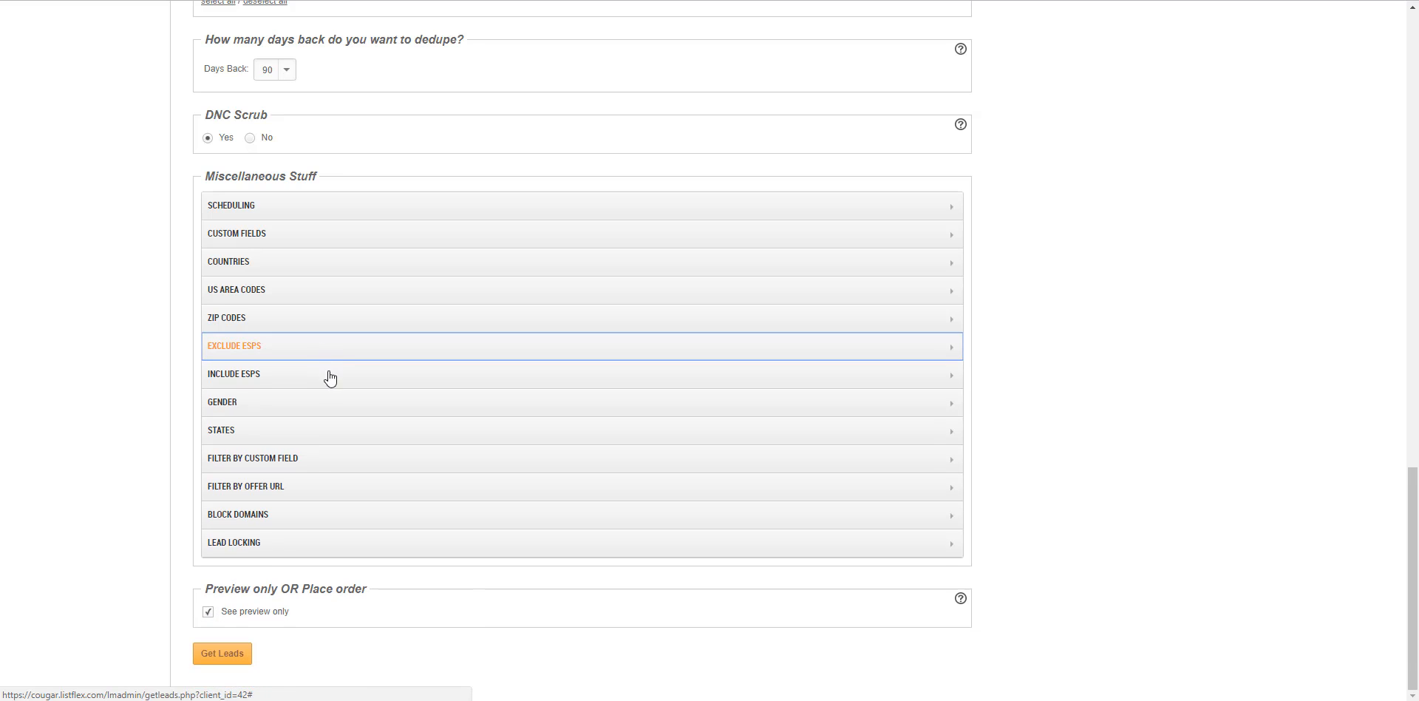
Step: Examine the order's gender, offer URL and domain blocking filter options
left_click(321, 414)
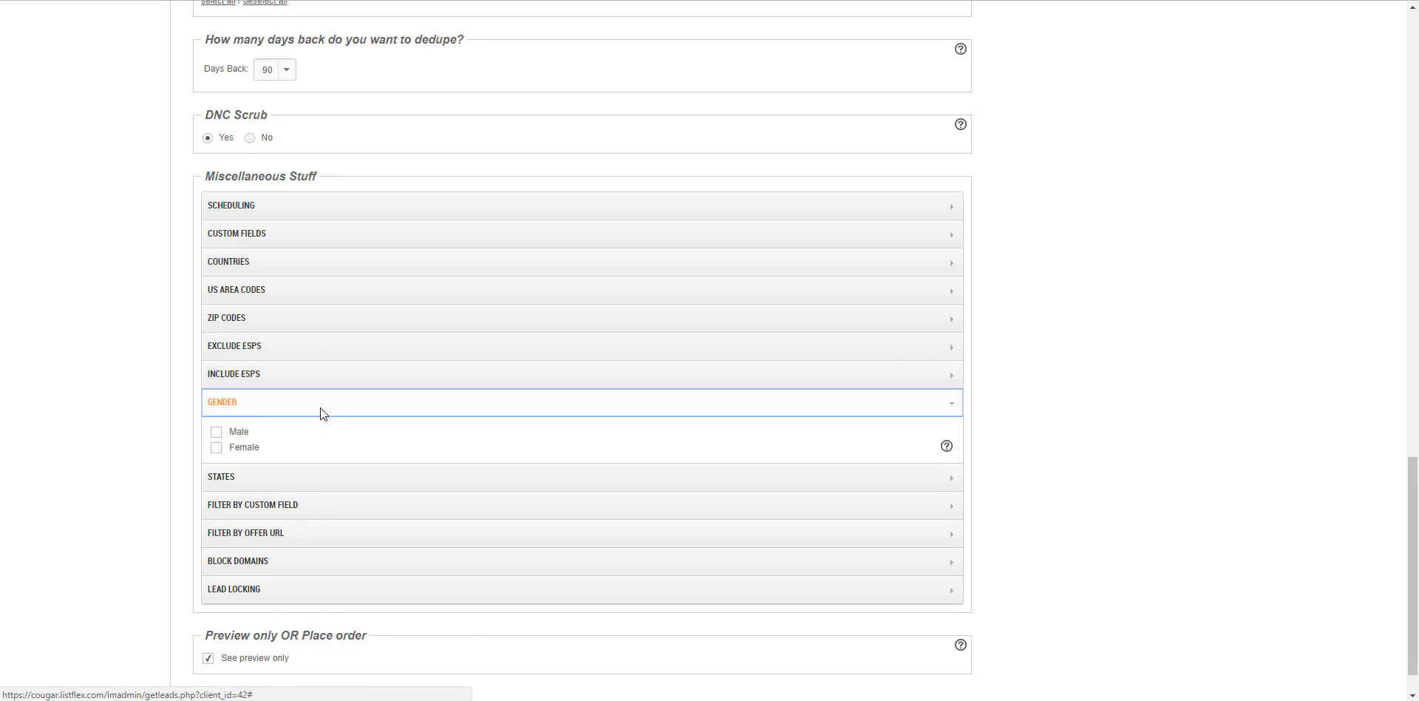
left_click(321, 408)
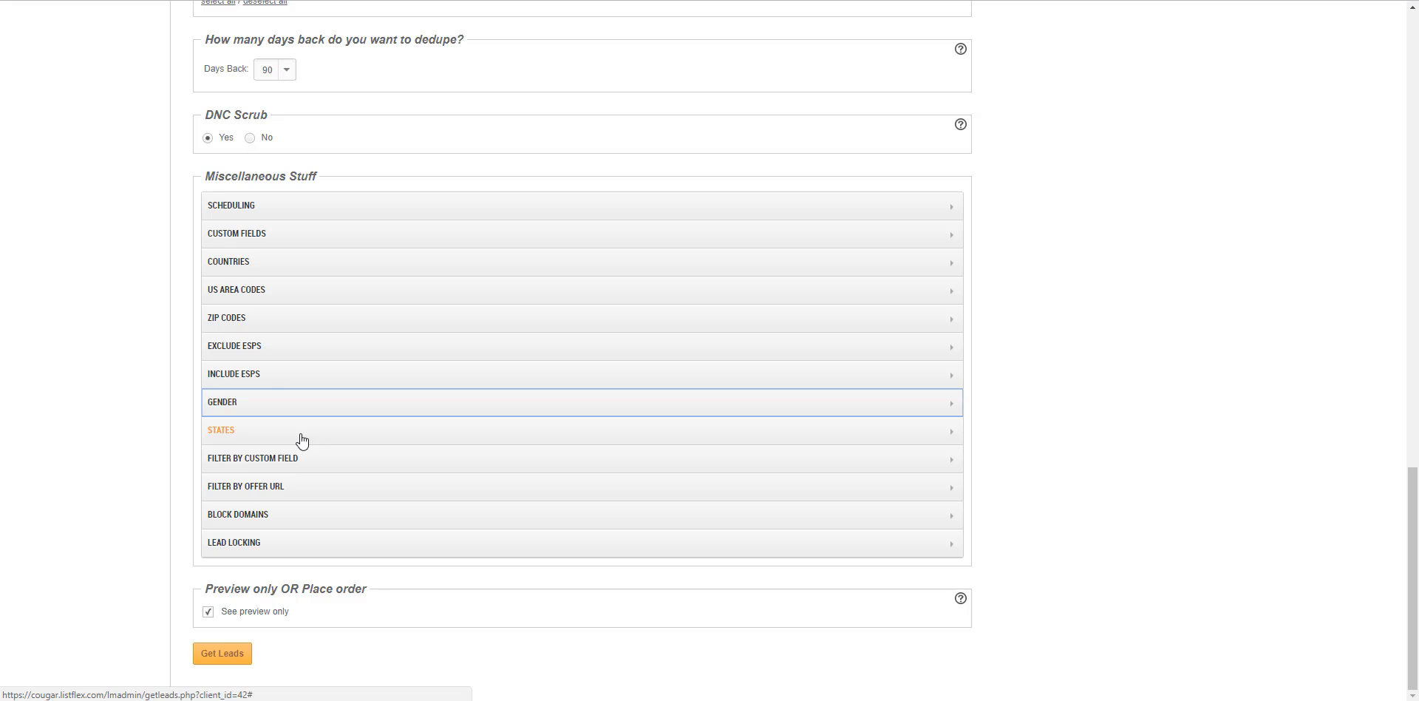
left_click(308, 488)
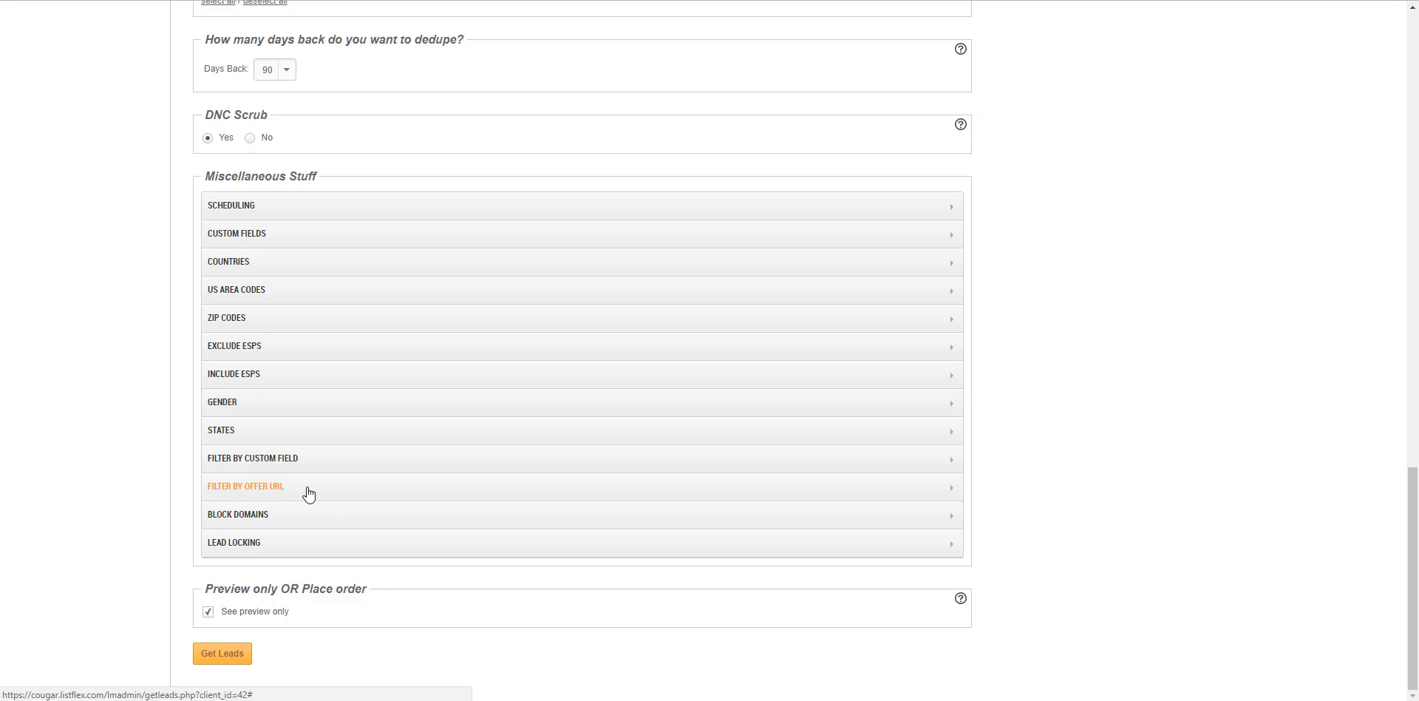
left_click(307, 488)
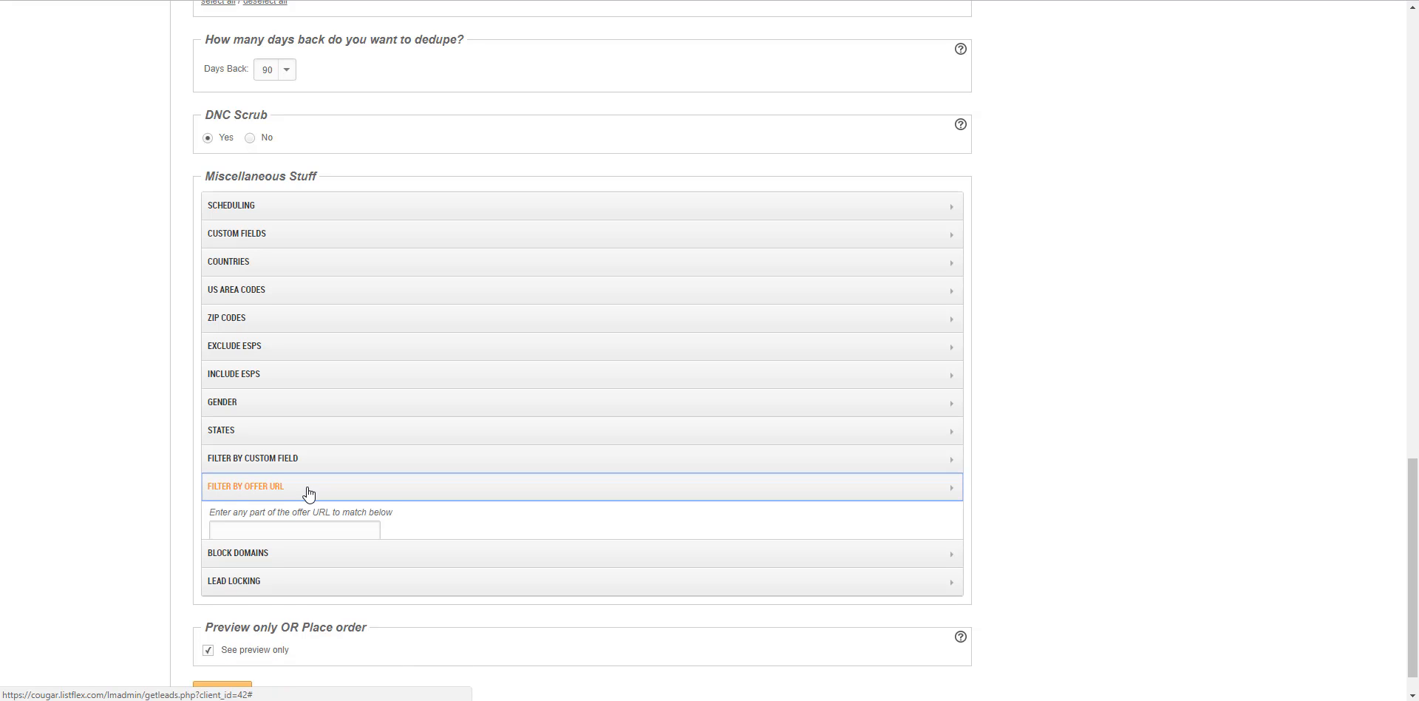
left_click(304, 517)
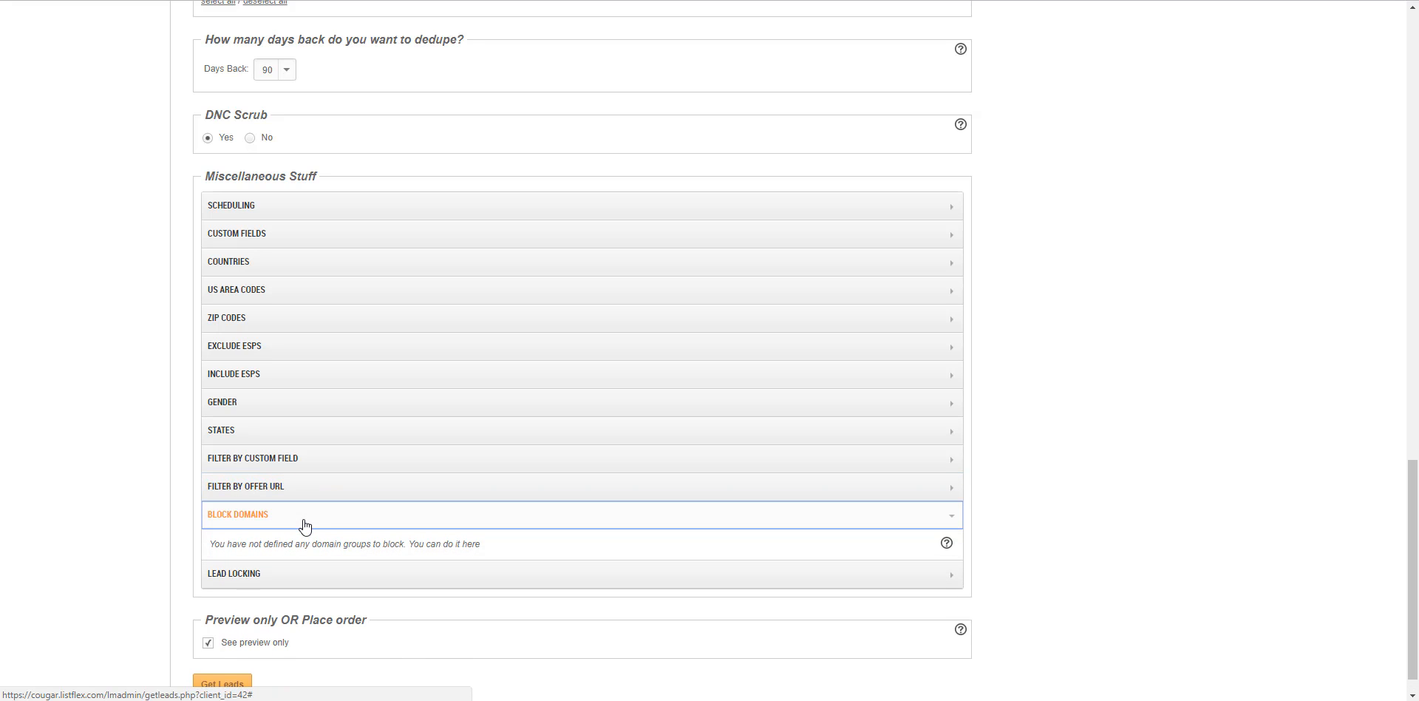
left_click(304, 517)
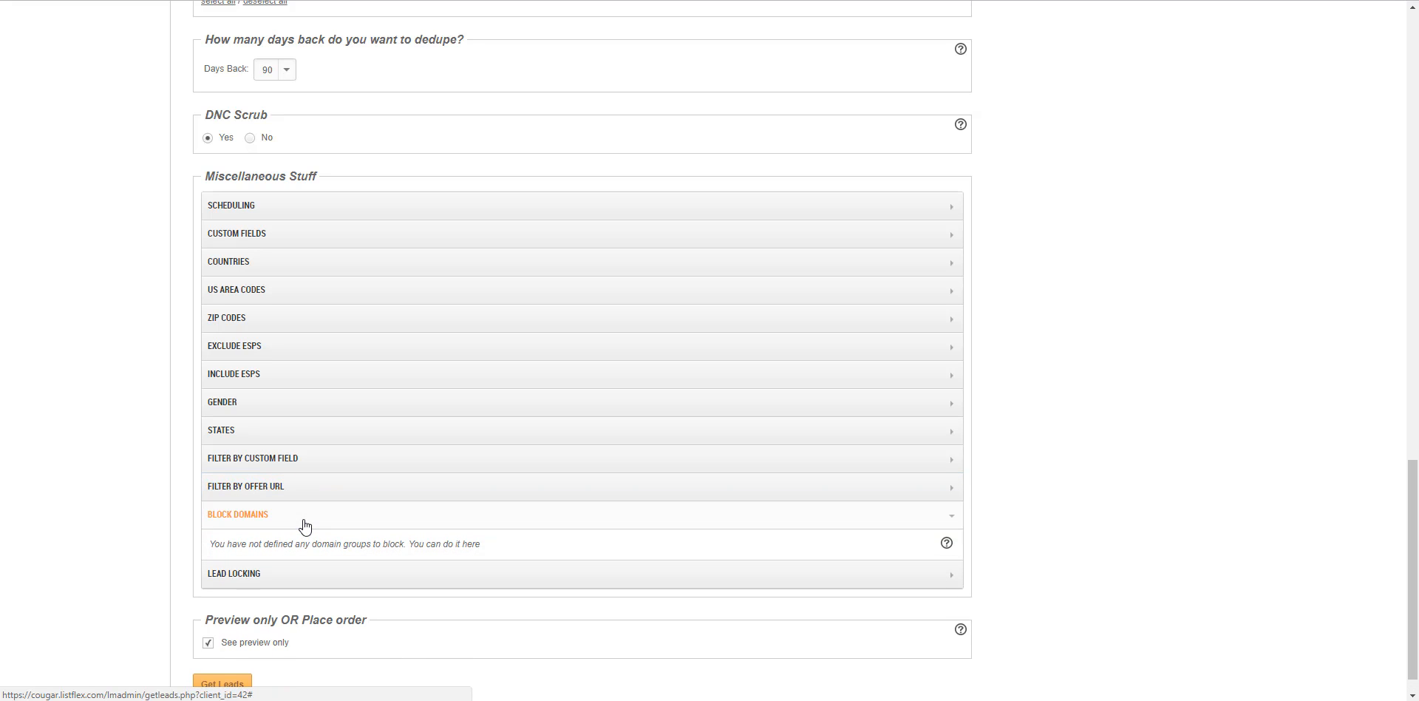
left_click(1098, 412)
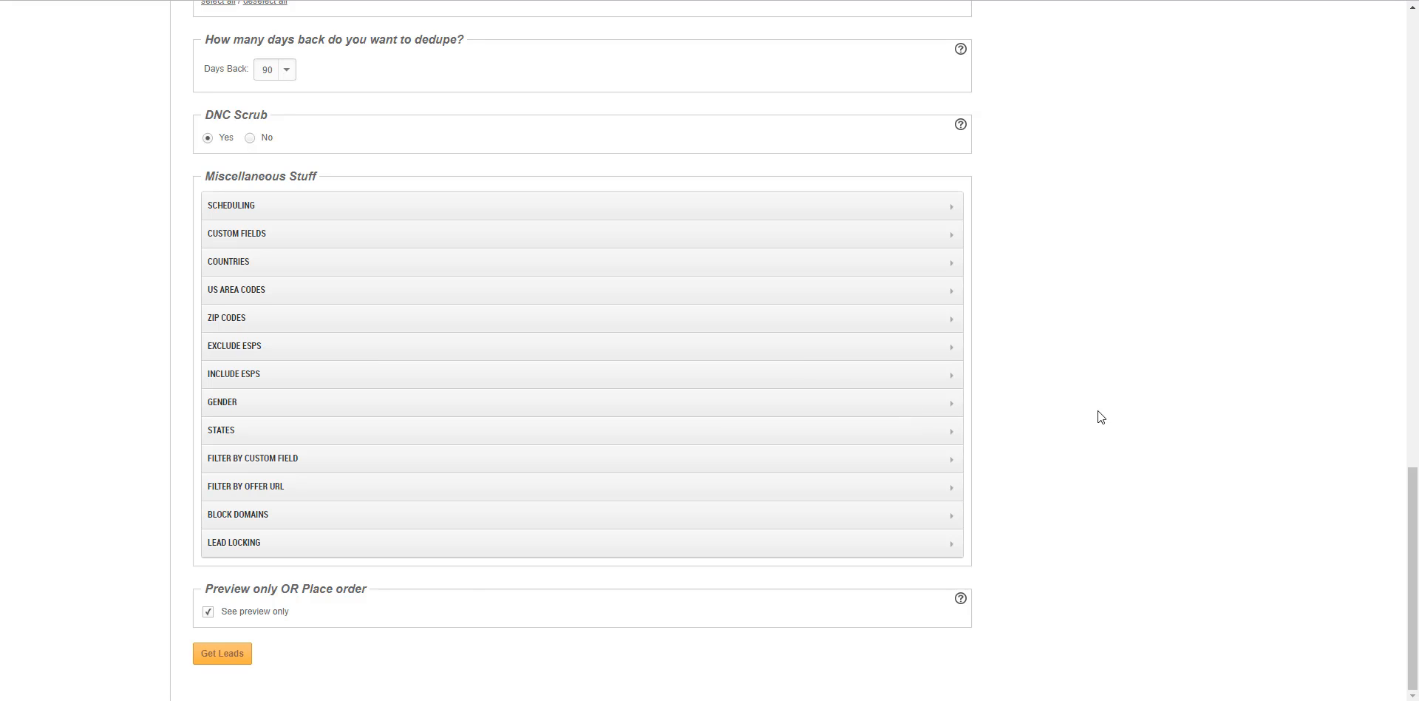
Step: Turn off Disregard Locks in the order's lead locking options
left_click(247, 546)
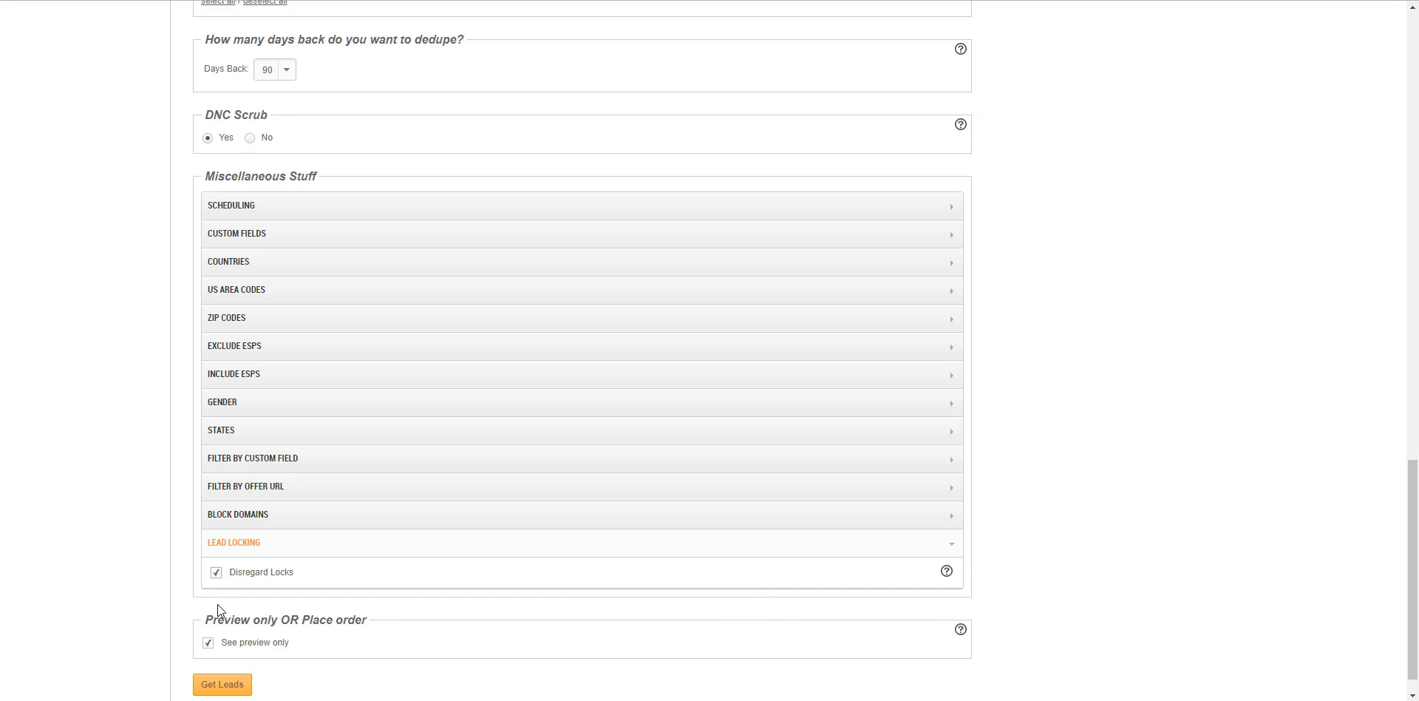
left_click(215, 573)
left_click(230, 548)
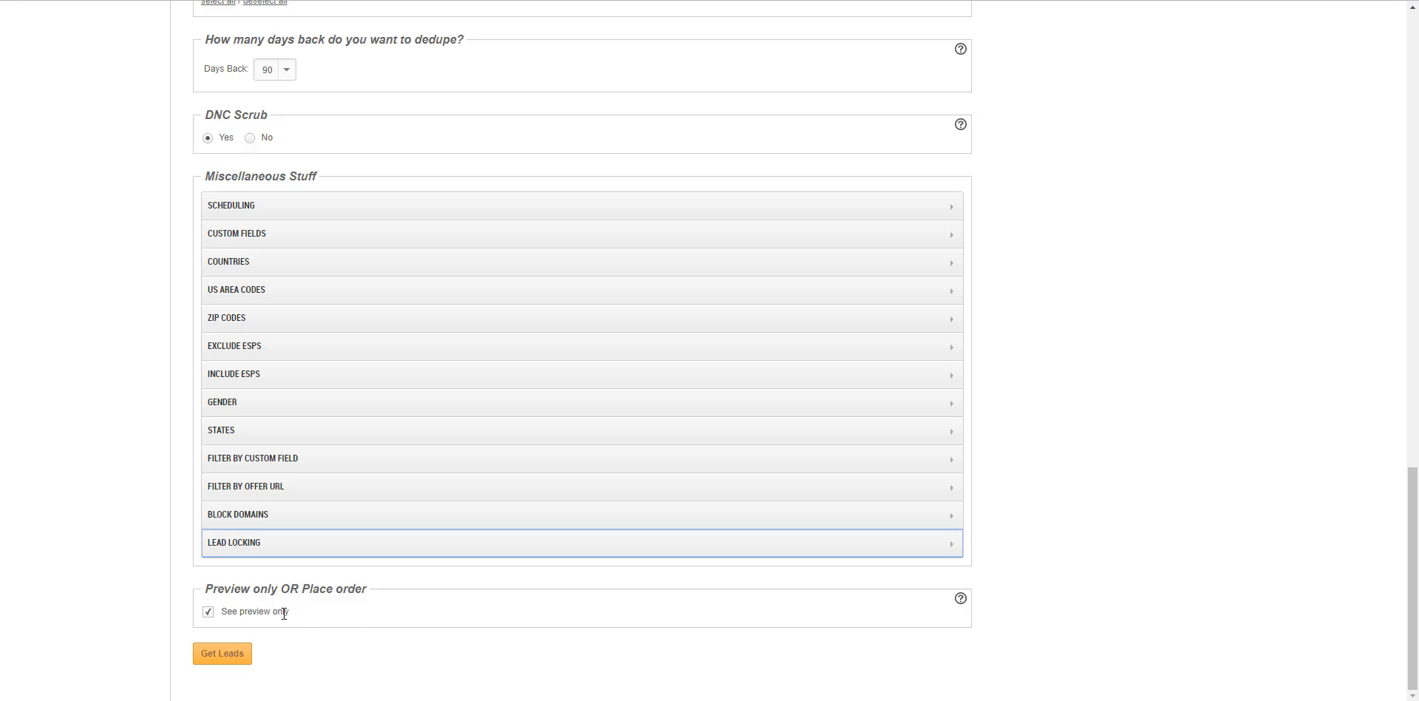
Step: Turn off the preview-only option, place the lead order and dismiss the confirmation
scroll(1141, 331, "up", 5)
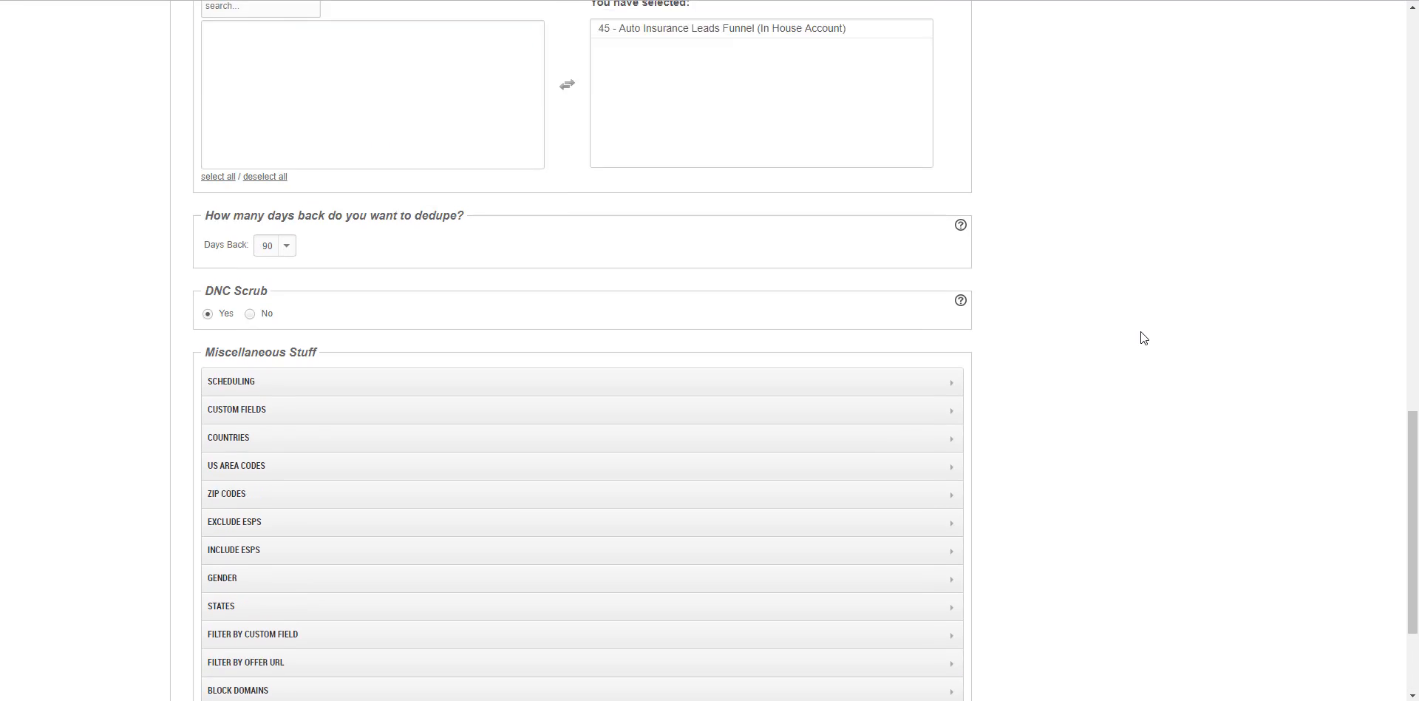
scroll(1142, 338, "up", 3)
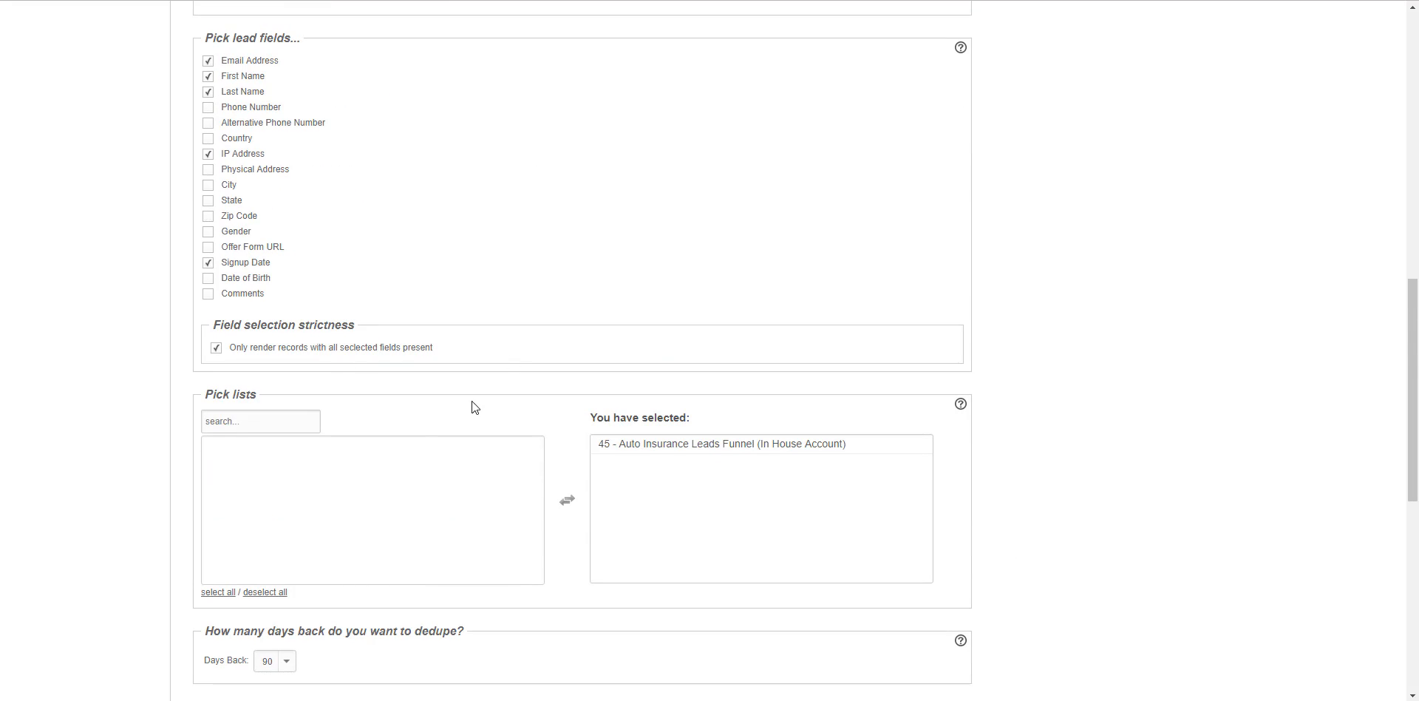
scroll(1130, 424, "down", 8)
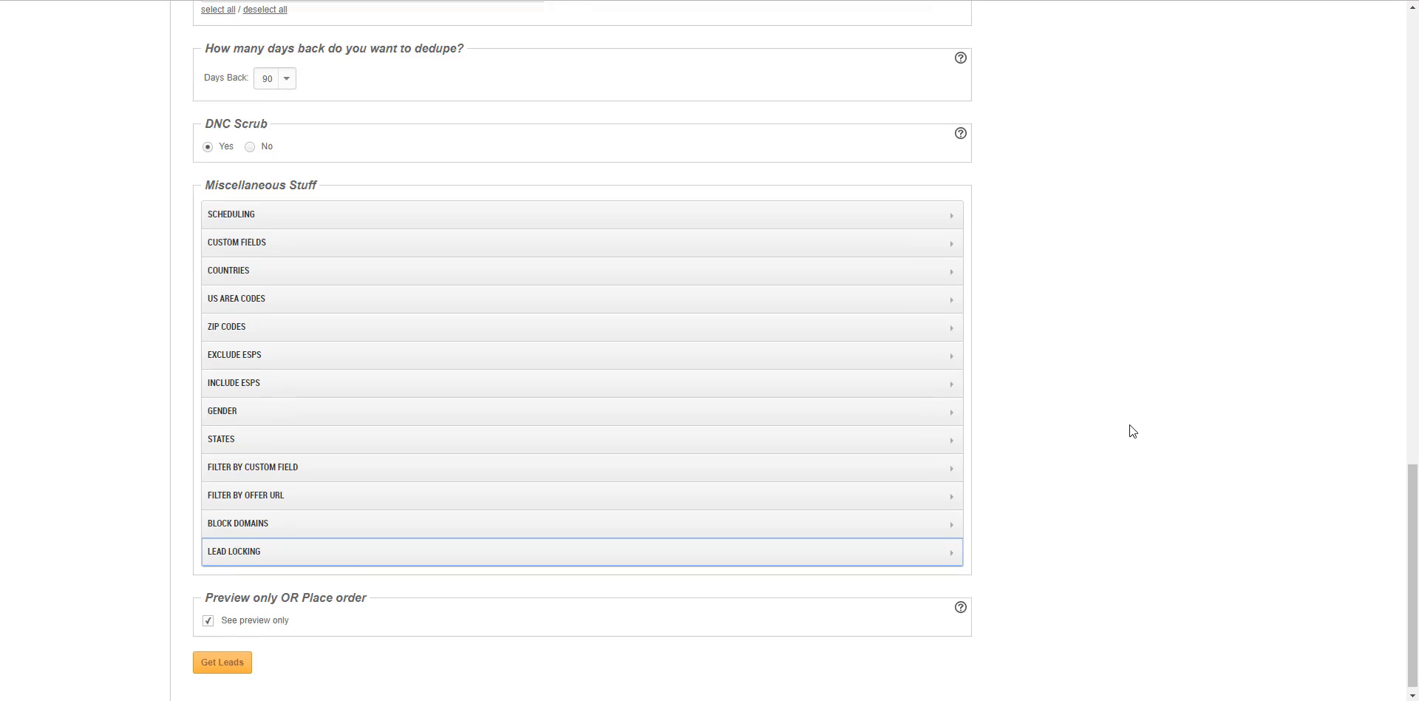
left_click(208, 612)
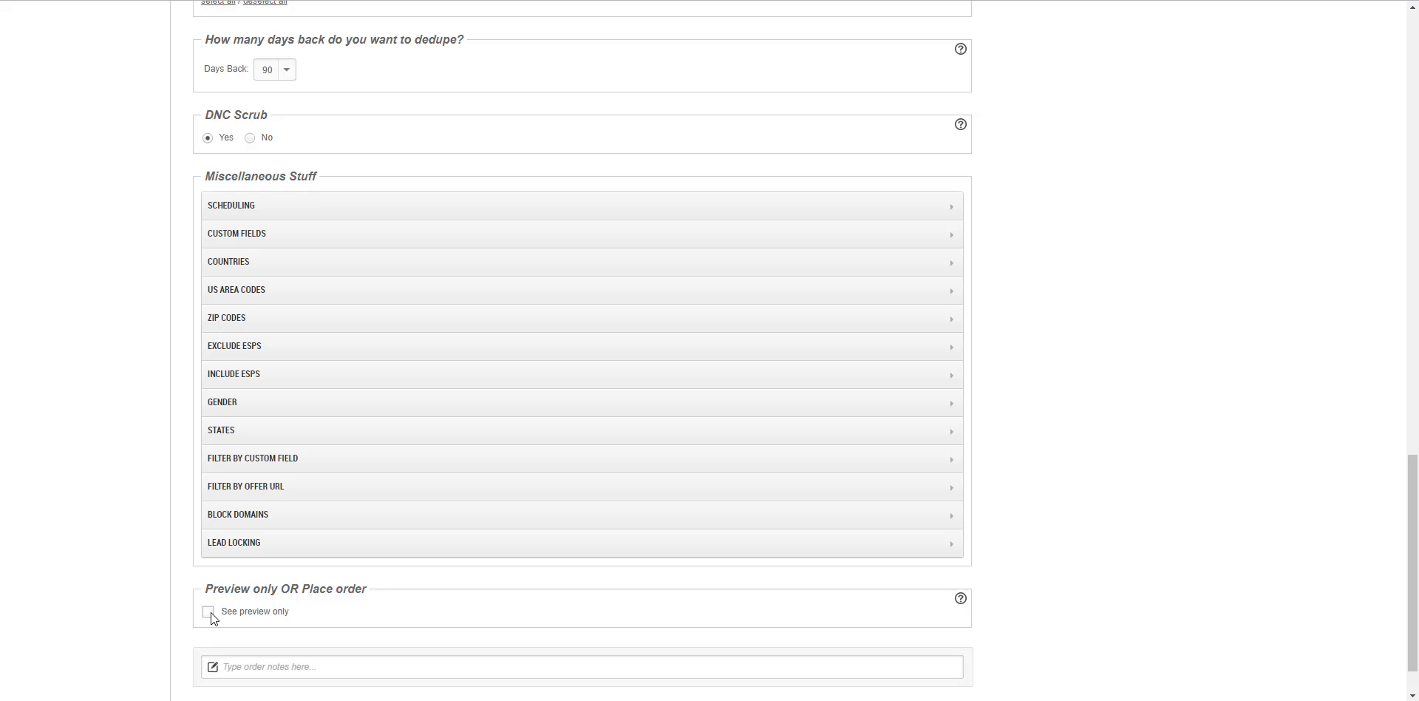
scroll(211, 612, "down", 1)
left_click(222, 654)
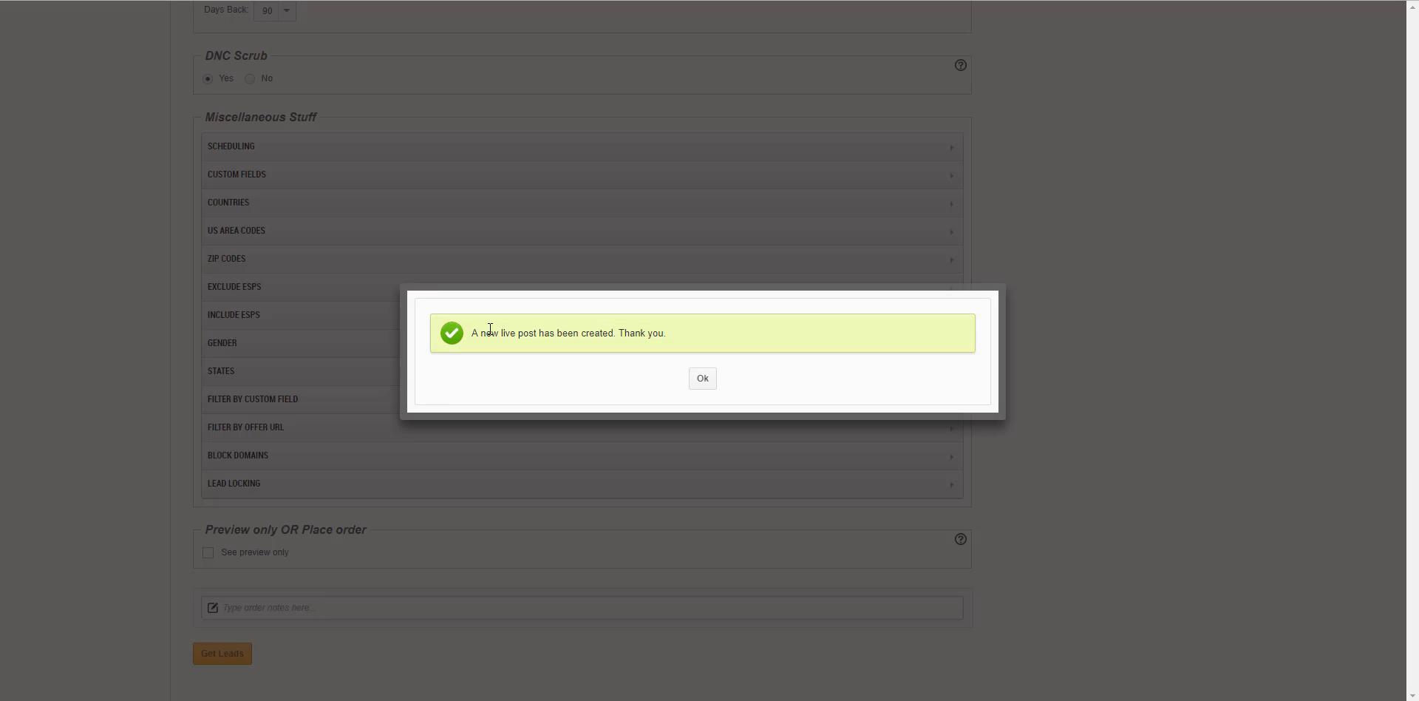
left_click(699, 380)
Step: Open Customer A's live post order for modification from the outgoing posts
scroll(64, 362, "up", 5)
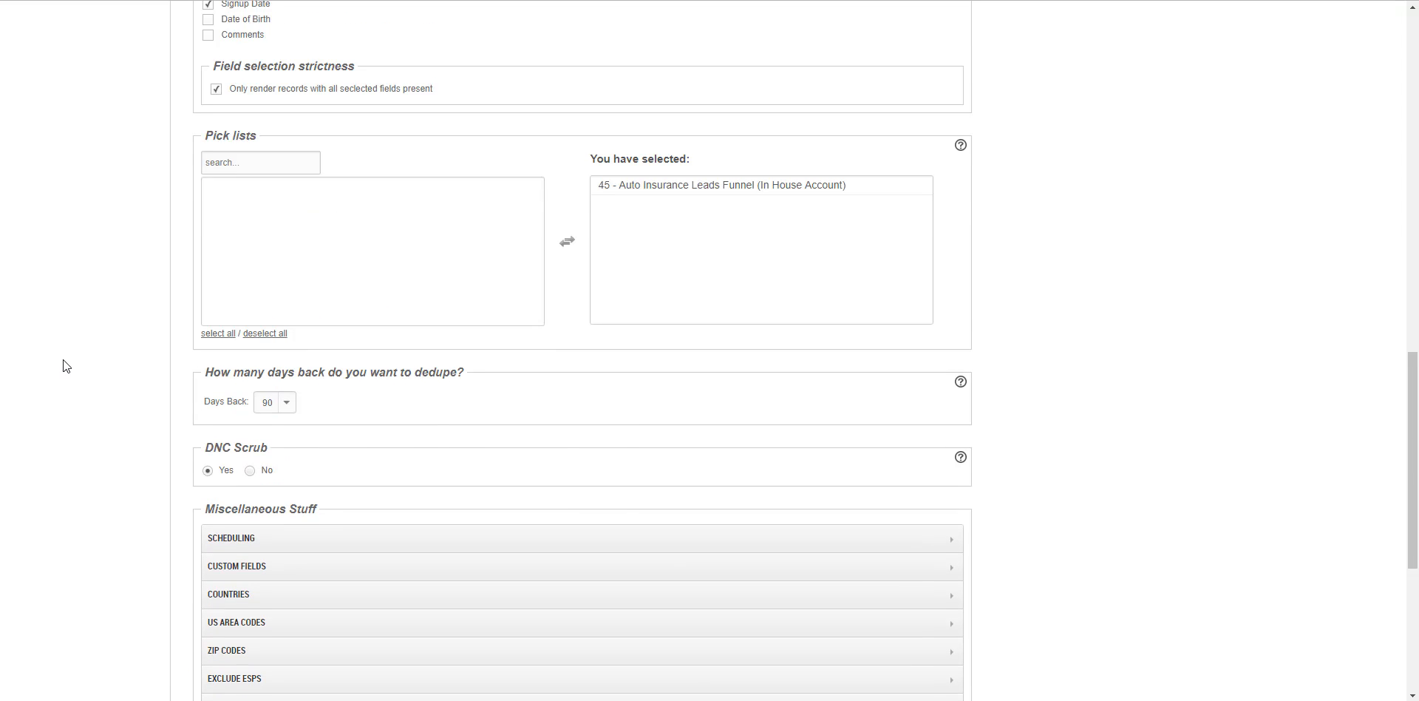
scroll(65, 364, "up", 15)
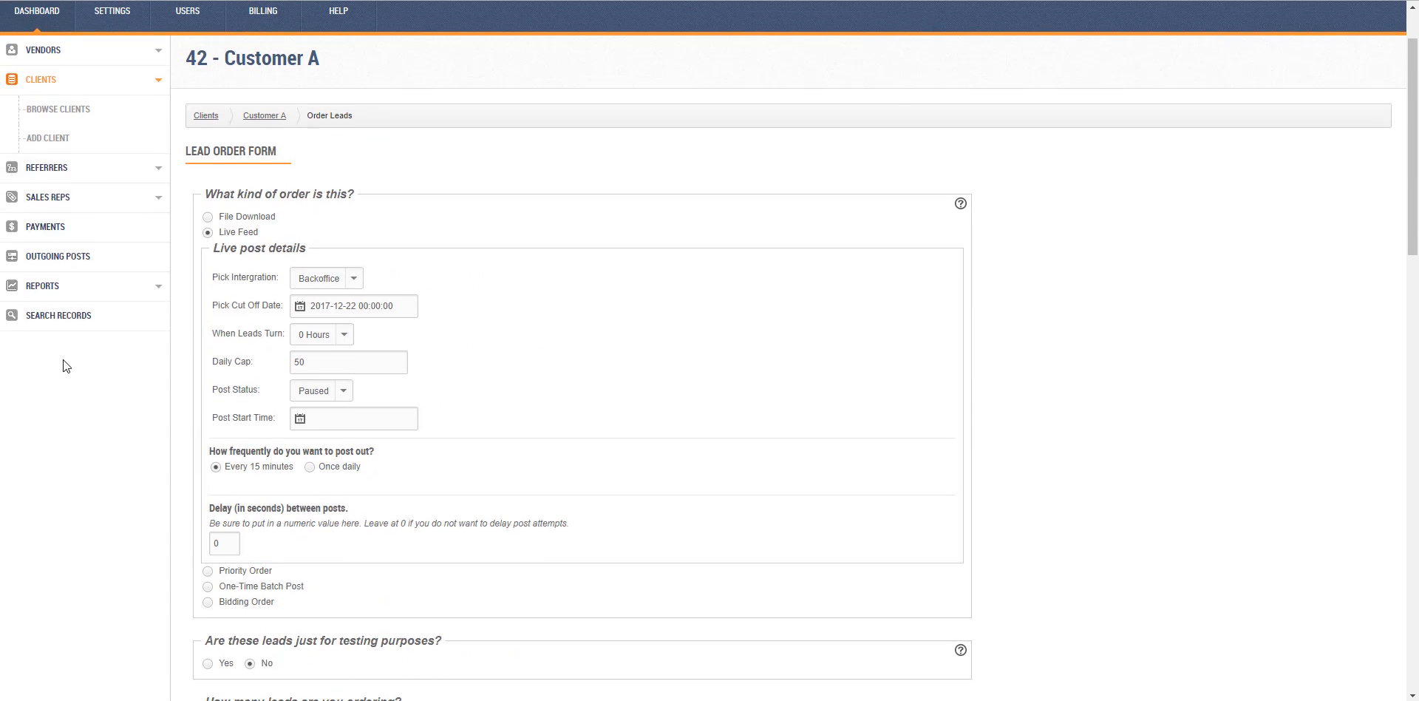
scroll(65, 365, "up", 1)
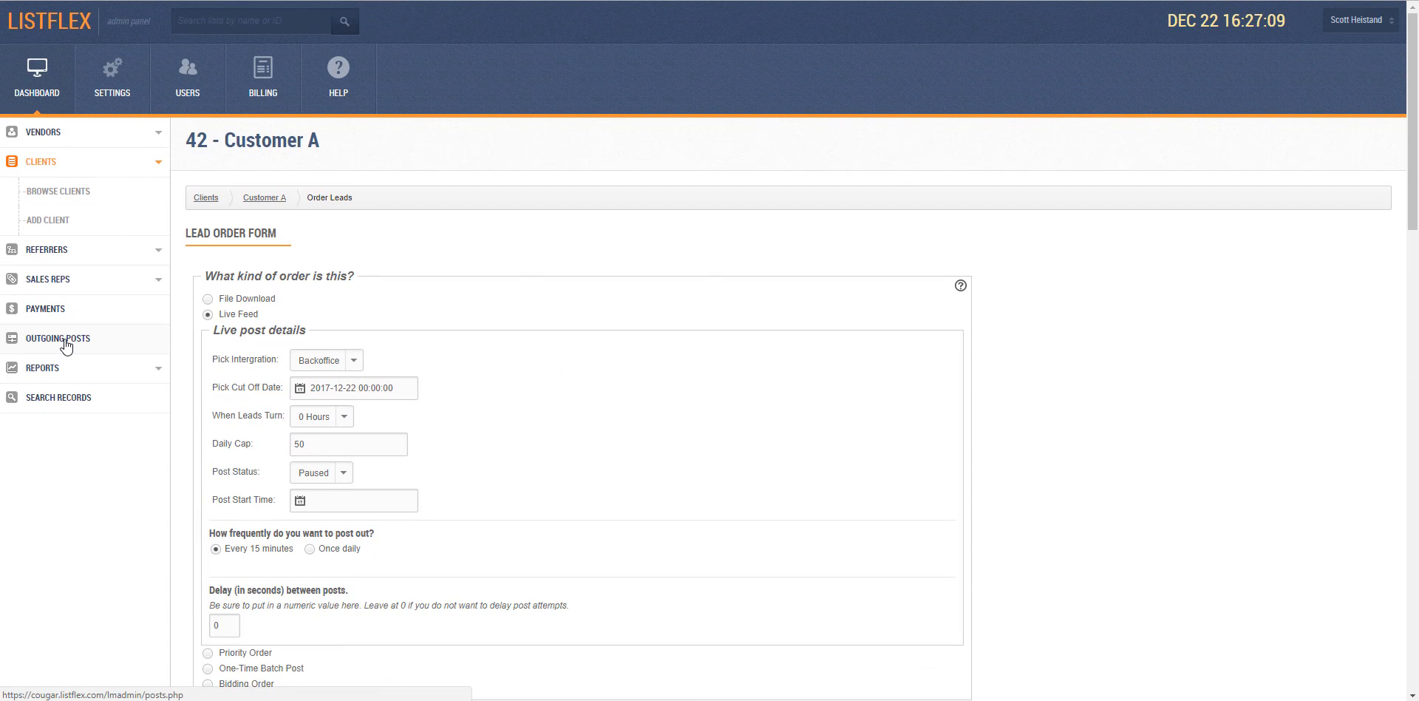
left_click(65, 340)
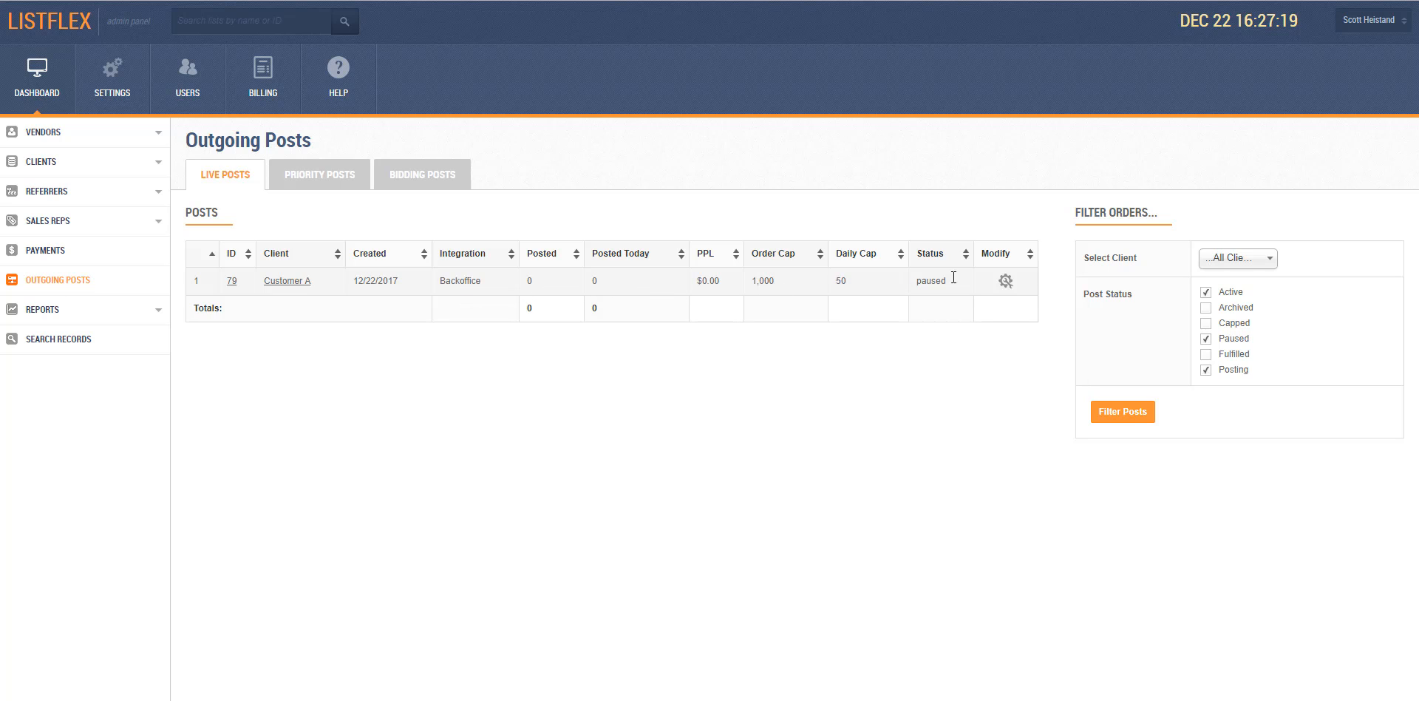
left_click(1005, 281)
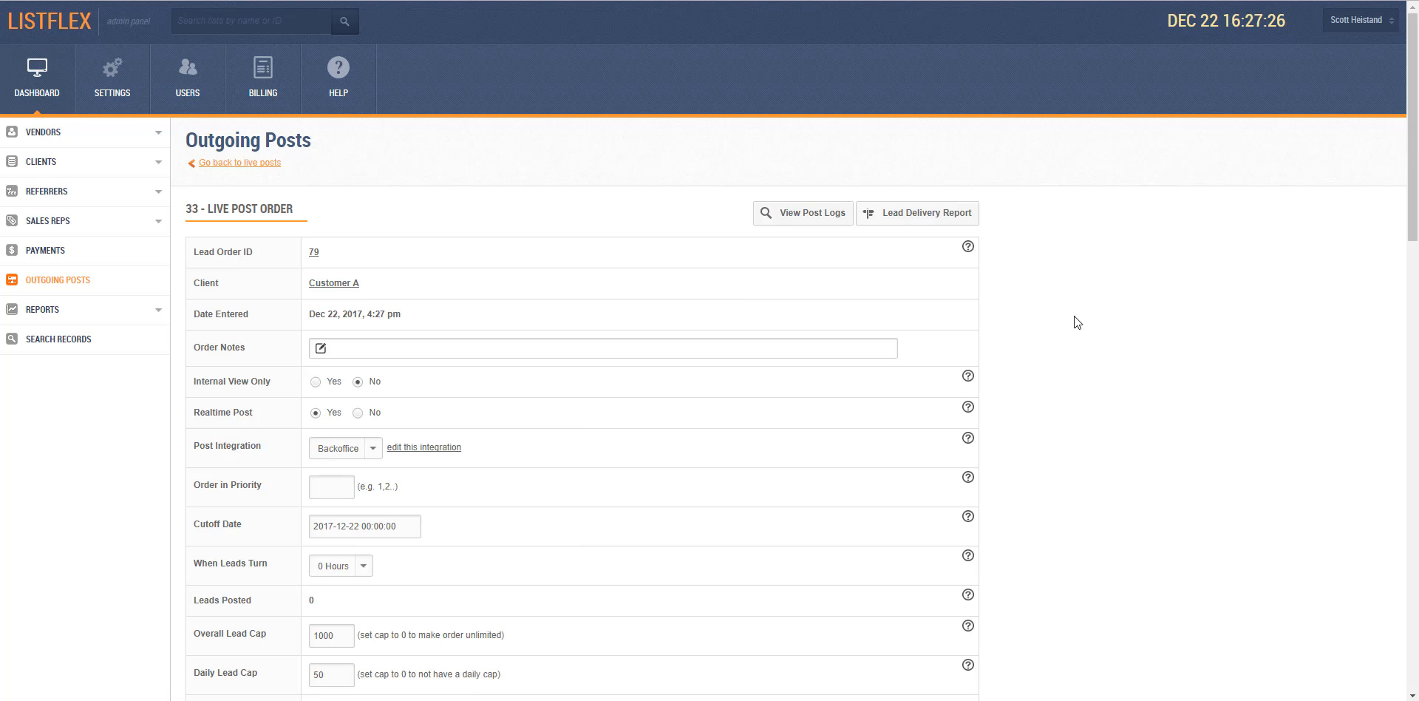
Step: Set the post status of Customer A's live post order to ACTIVE and save the changes to the existing order
scroll(1077, 322, "down", 3)
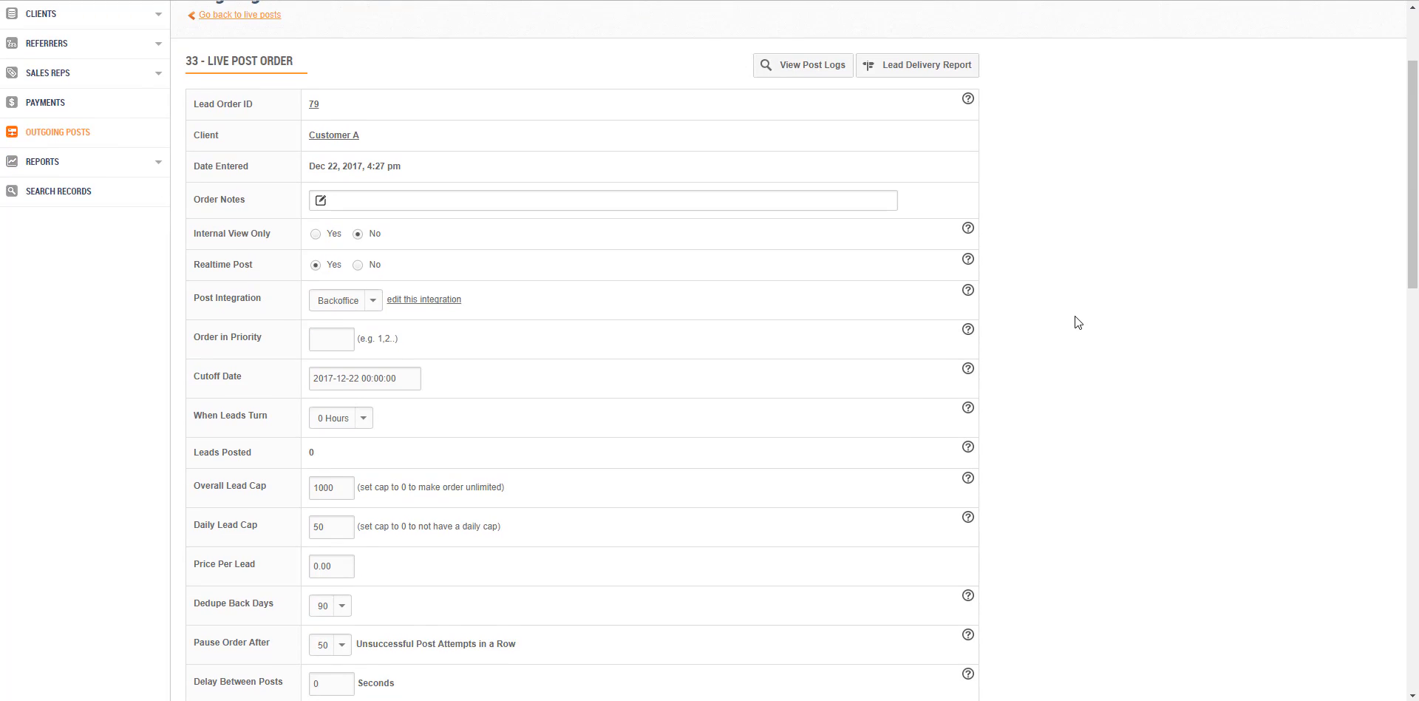
scroll(1077, 322, "down", 4)
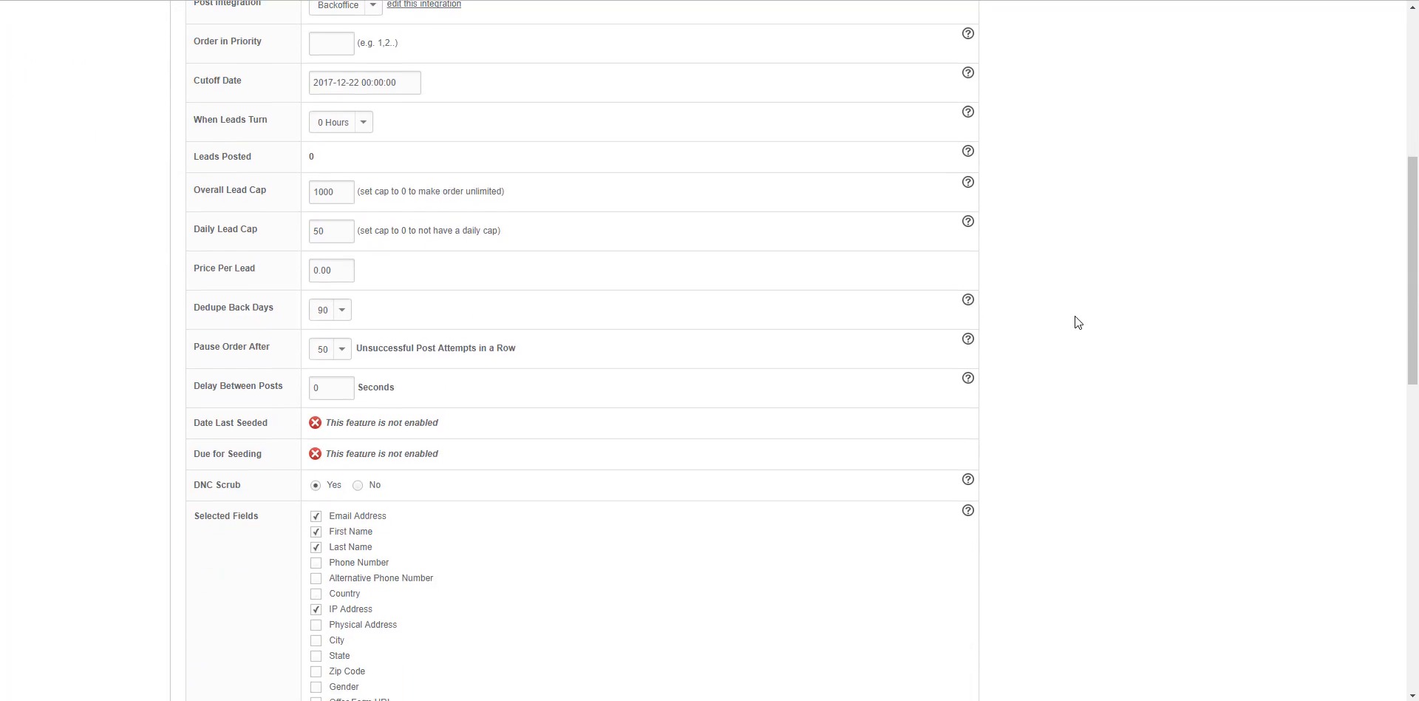
scroll(1077, 322, "down", 4)
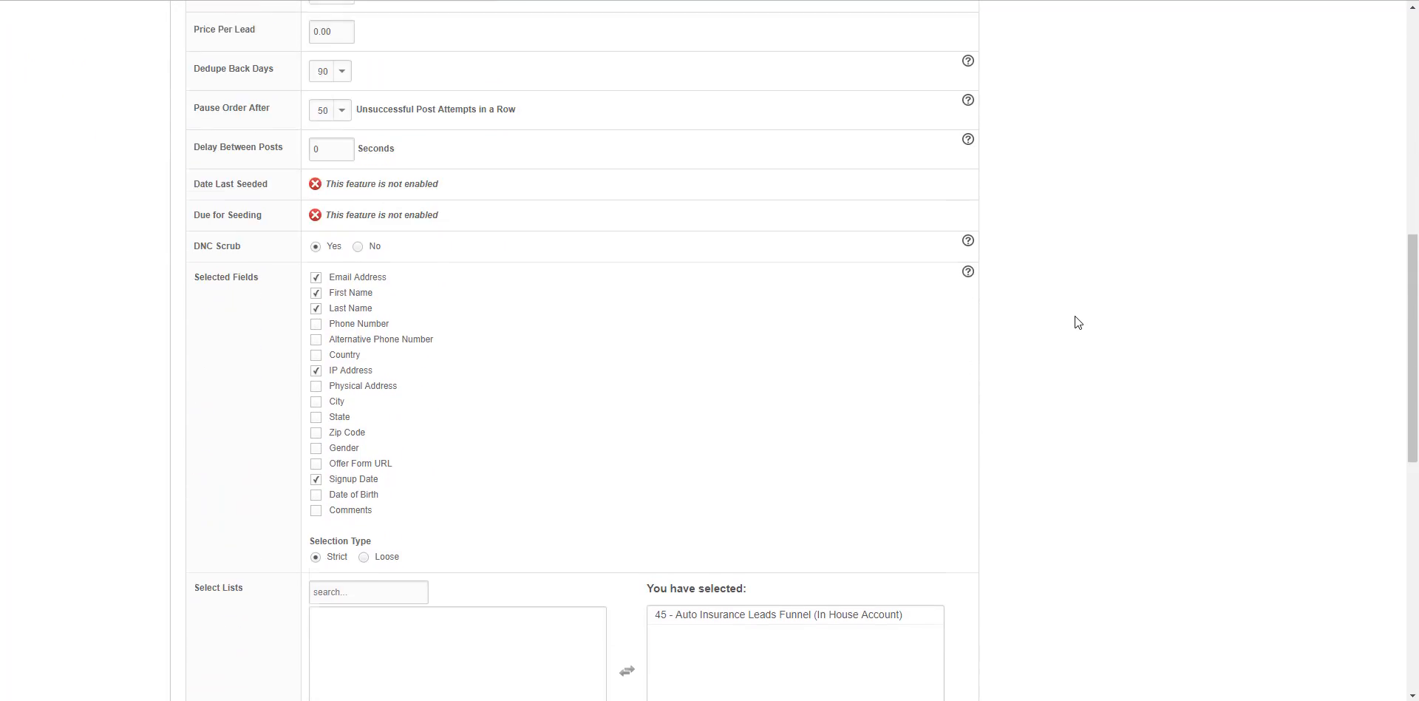
scroll(1077, 322, "down", 2)
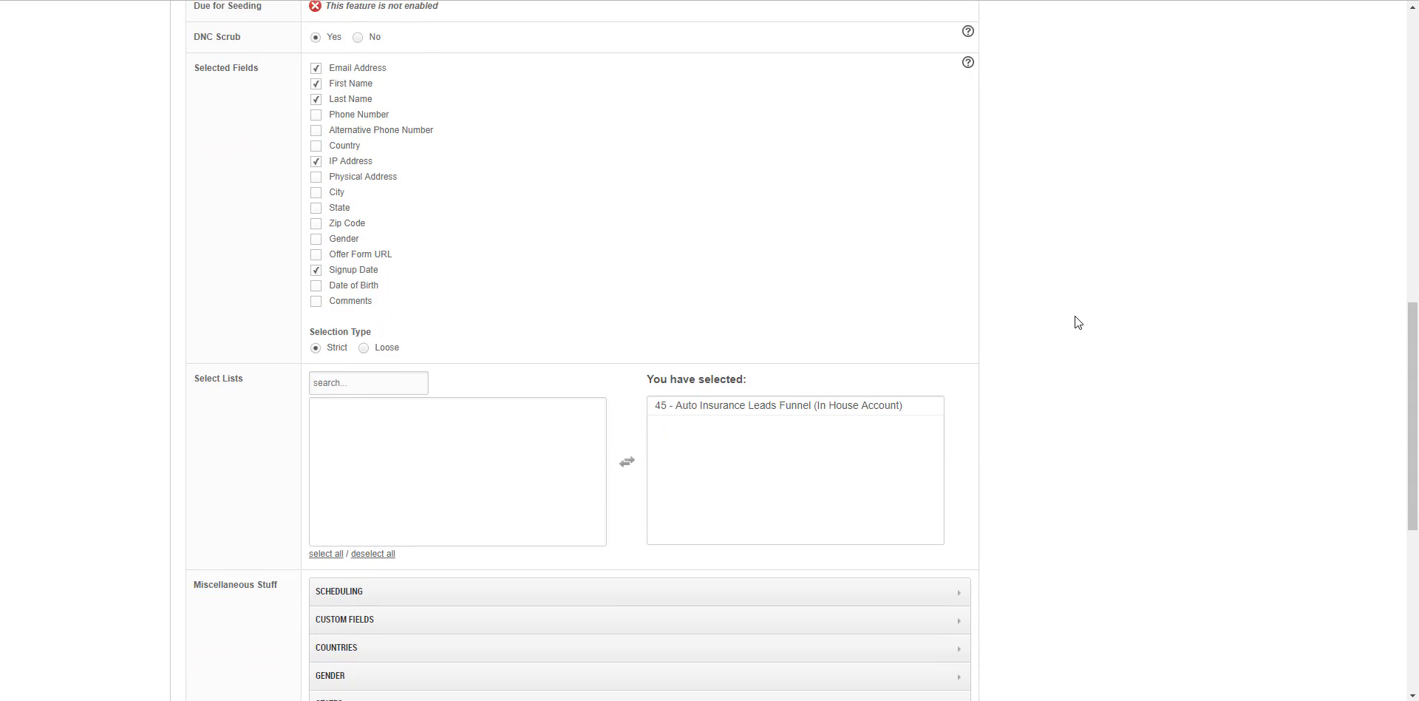
scroll(1077, 322, "down", 4)
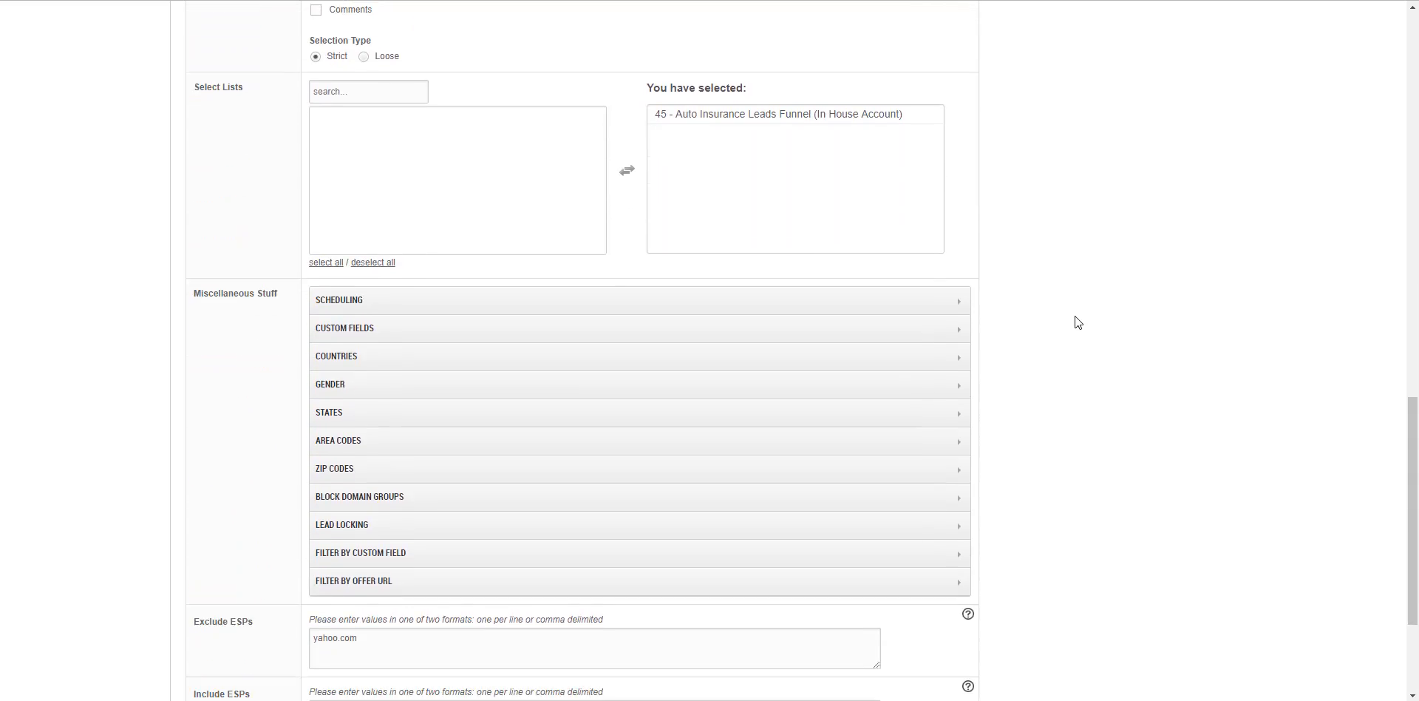
scroll(1077, 322, "down", 2)
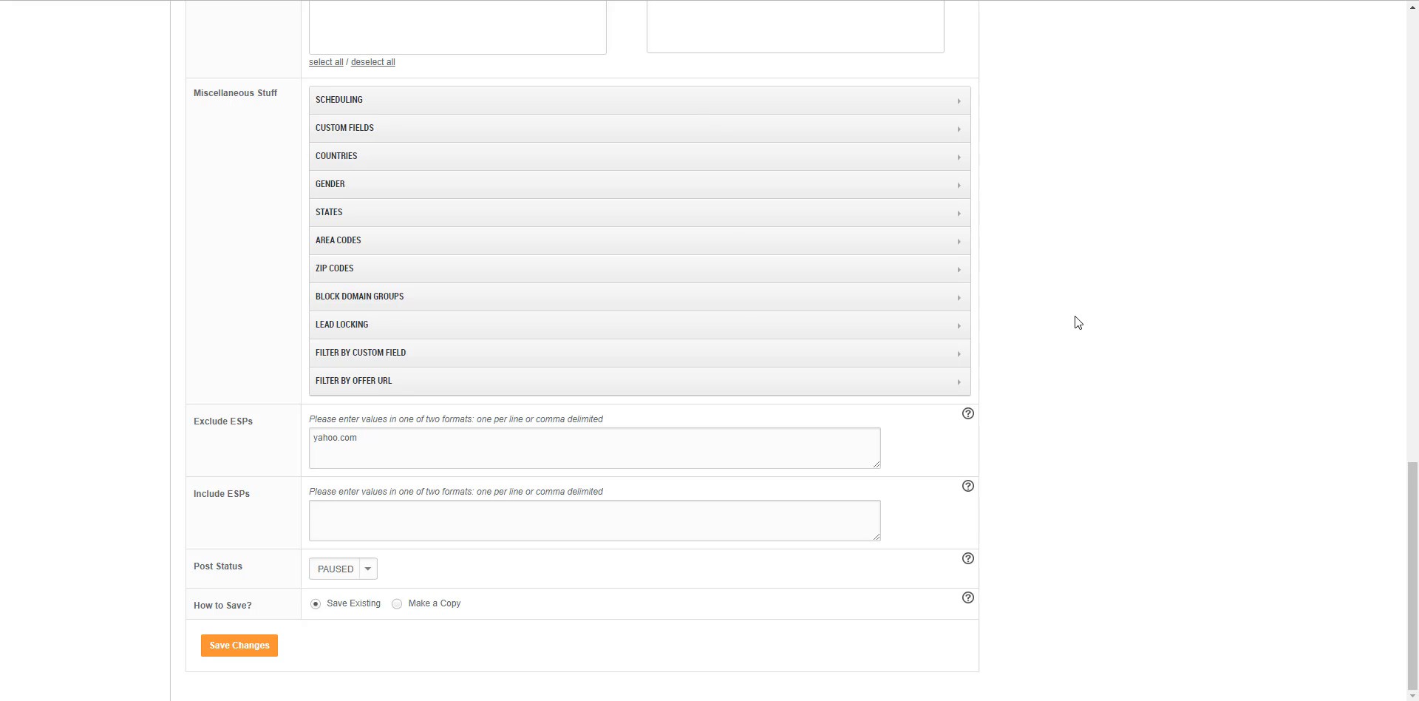
left_click(373, 570)
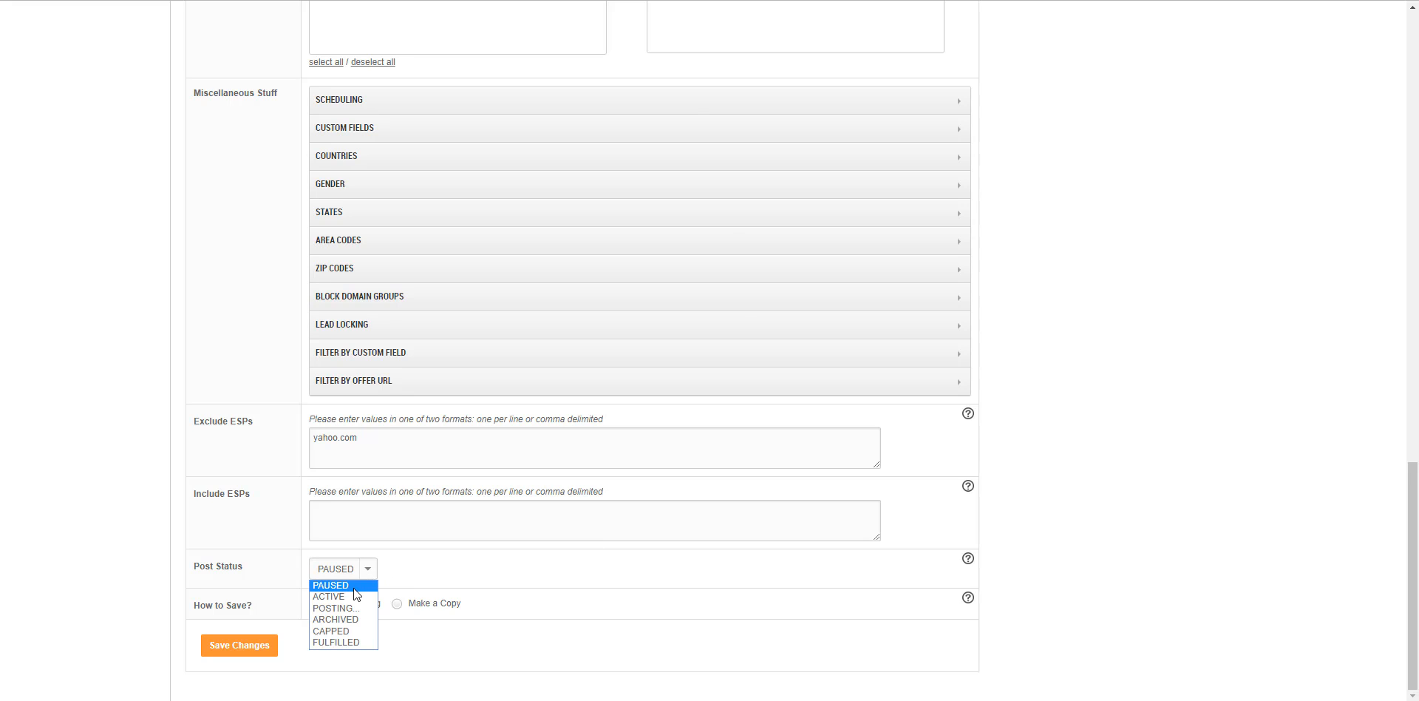
left_click(350, 595)
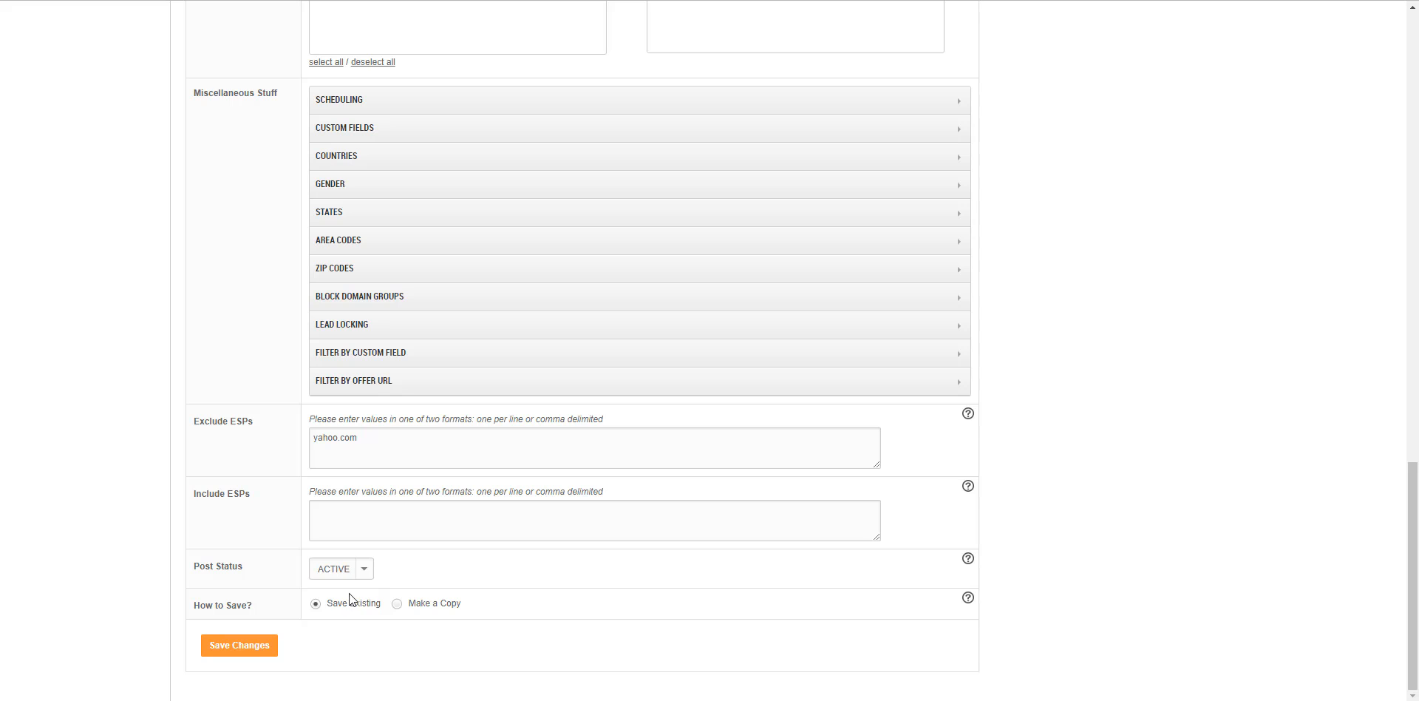
left_click(244, 646)
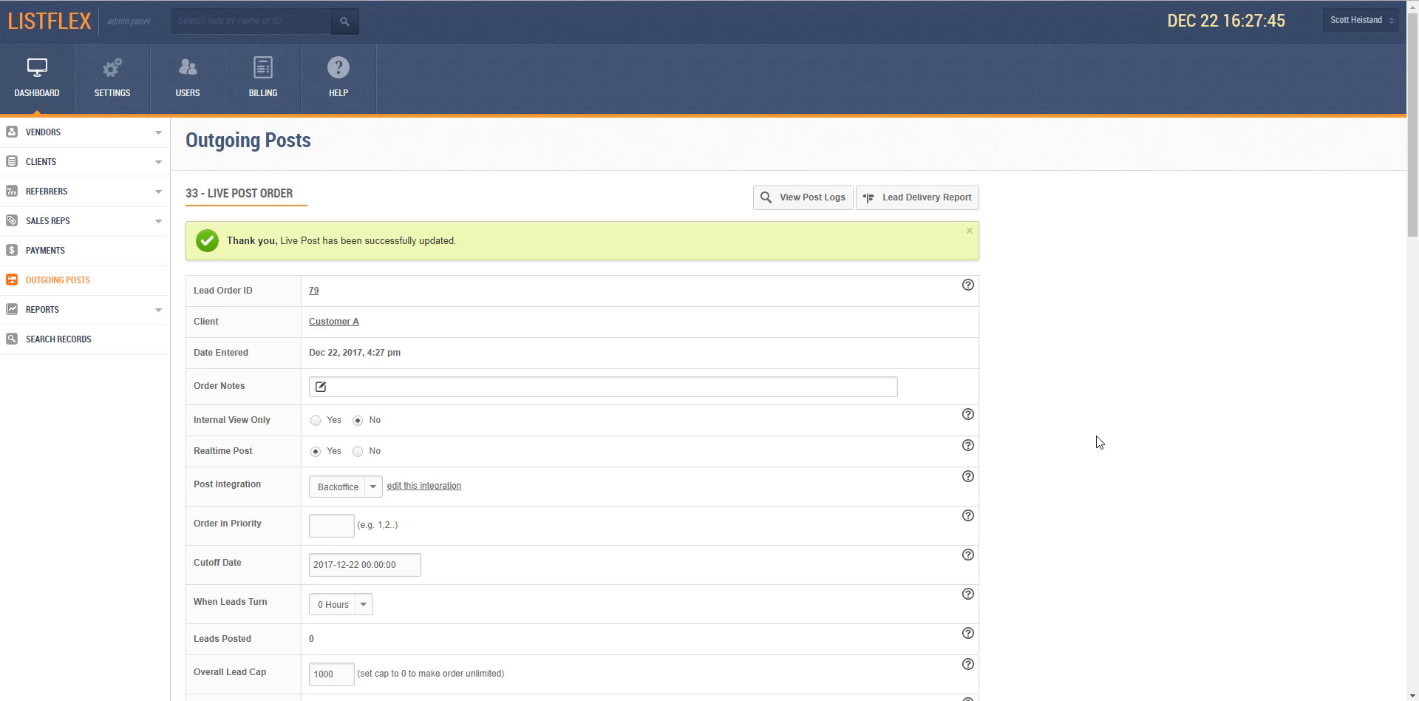